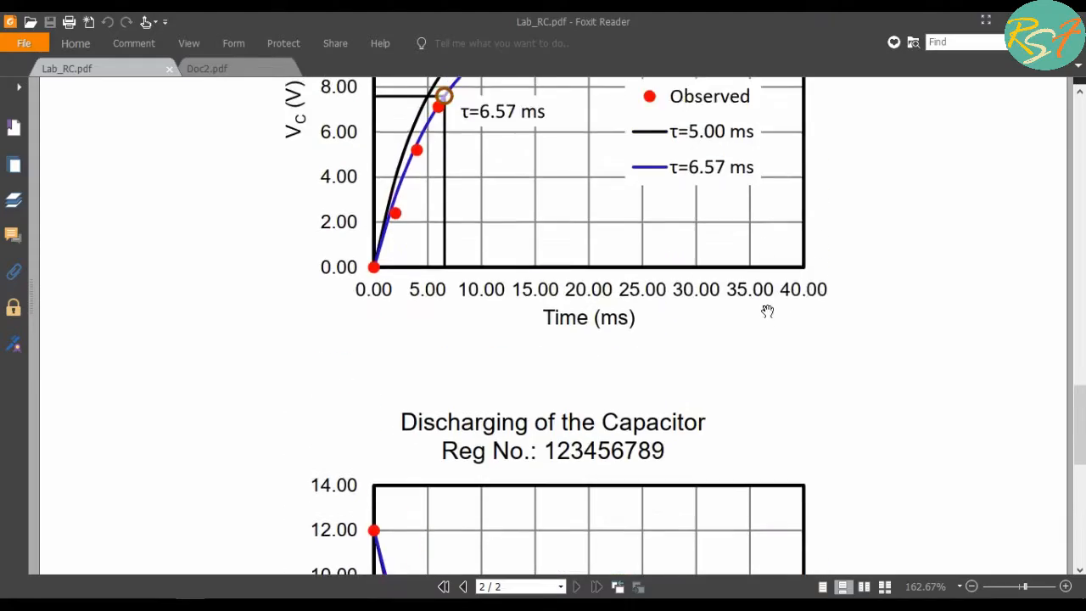
Review the data table in Lab_RC.pdf and the charging and discharging voltage charts in the Excel workbook Plot_in_Excel.xlsx
scroll(752, 425, "up", 10)
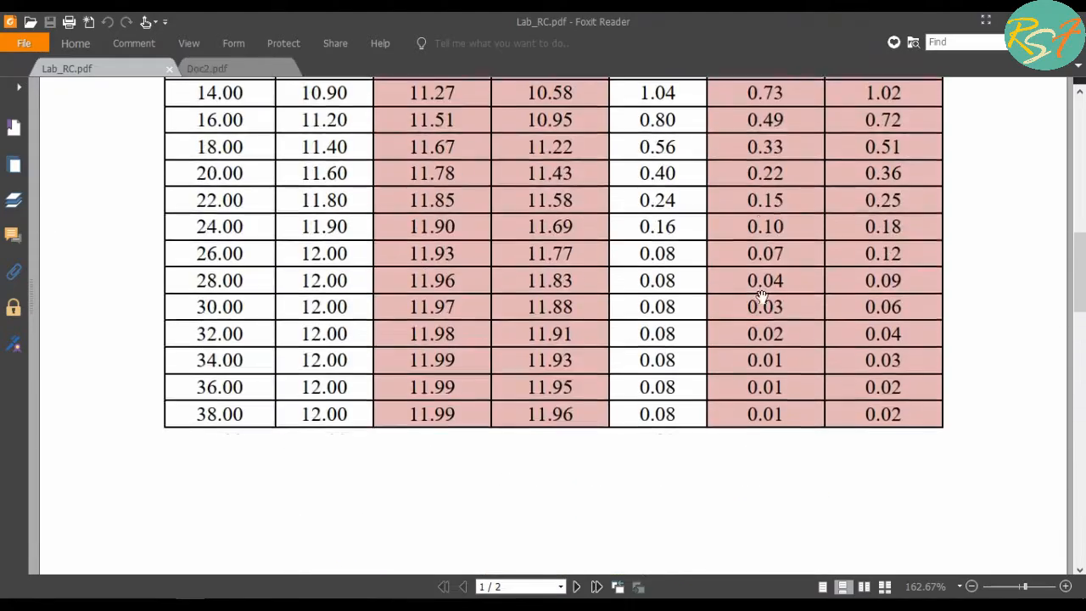
scroll(754, 332, "up", 3)
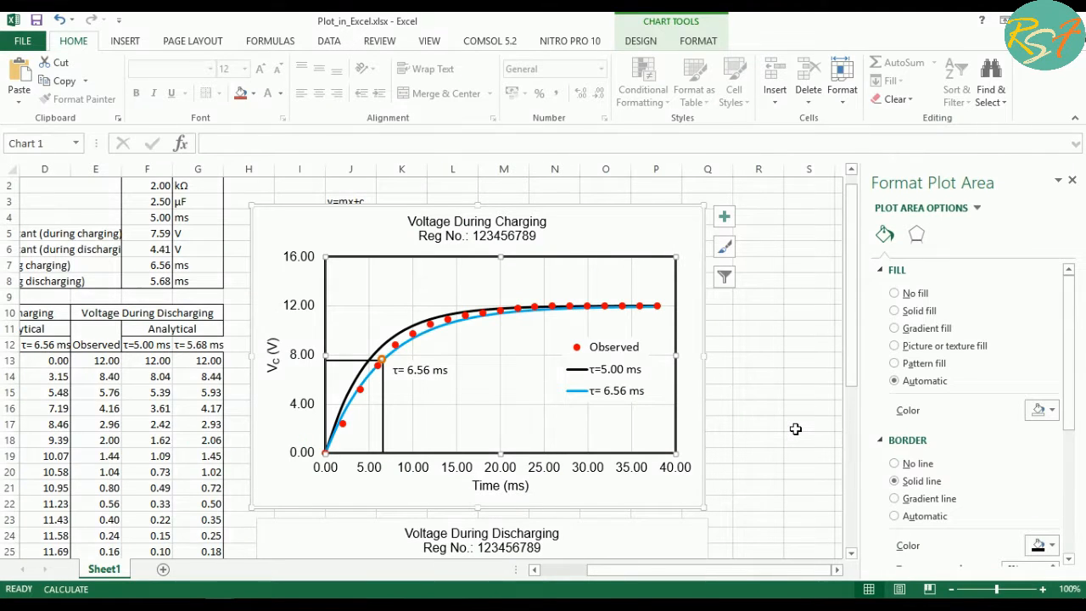
scroll(795, 428, "down", 1)
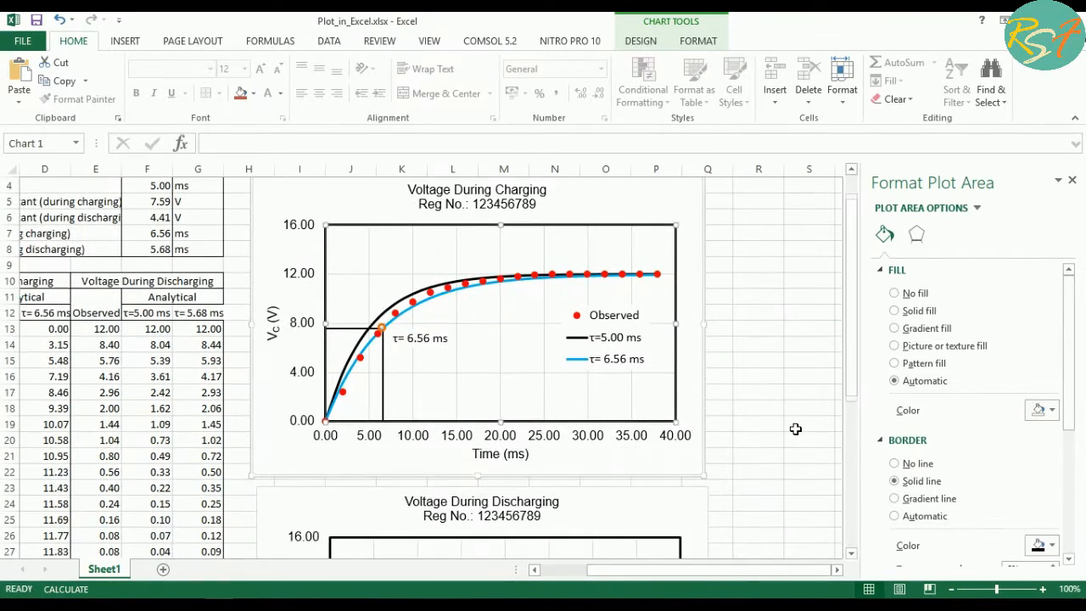
scroll(796, 429, "down", 1)
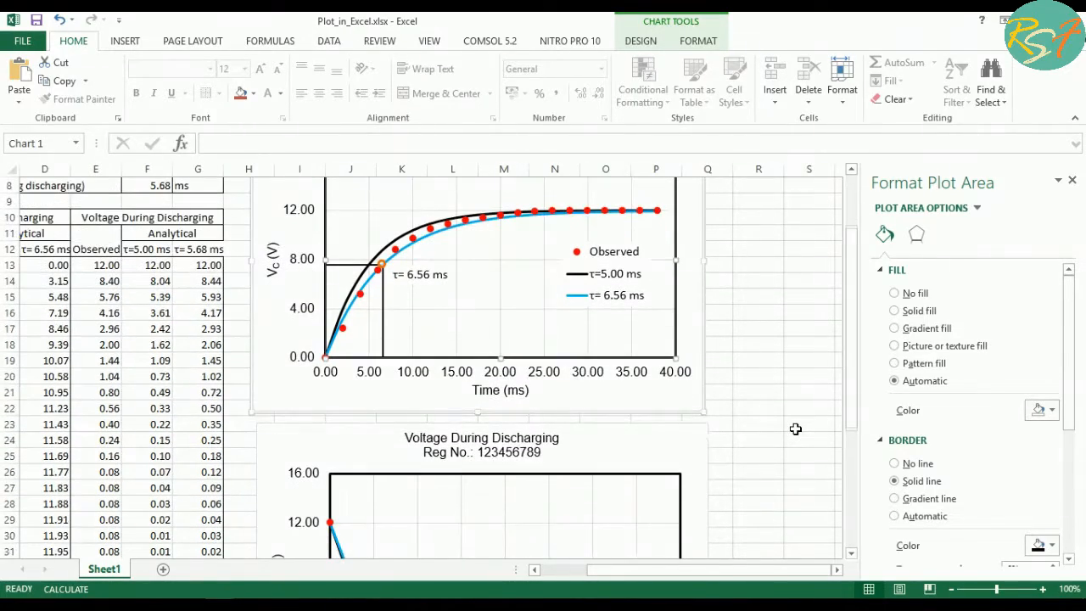
scroll(795, 429, "down", 2)
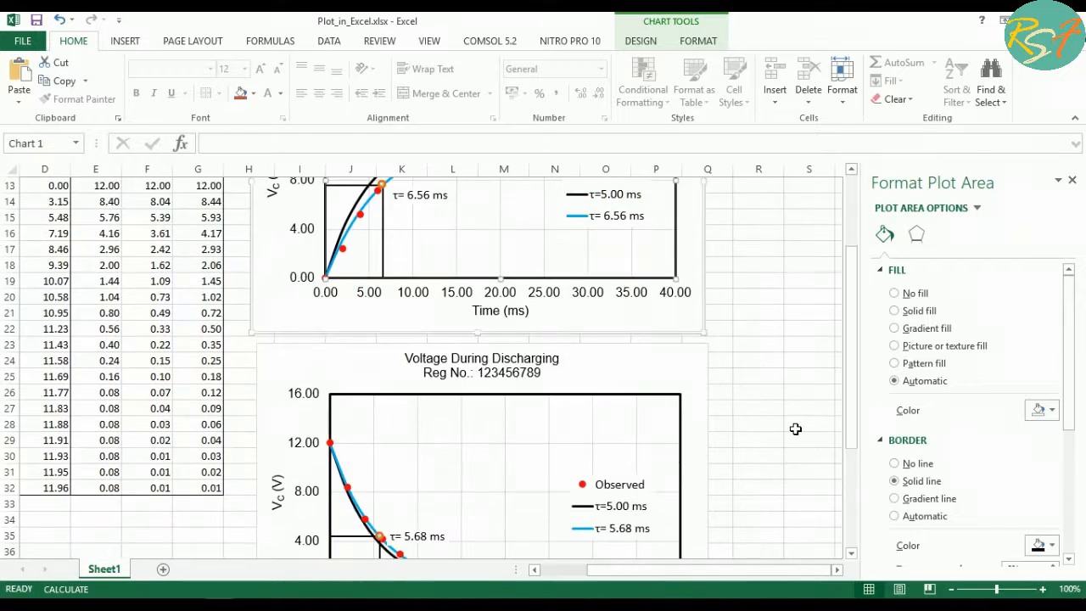
scroll(795, 428, "down", 1)
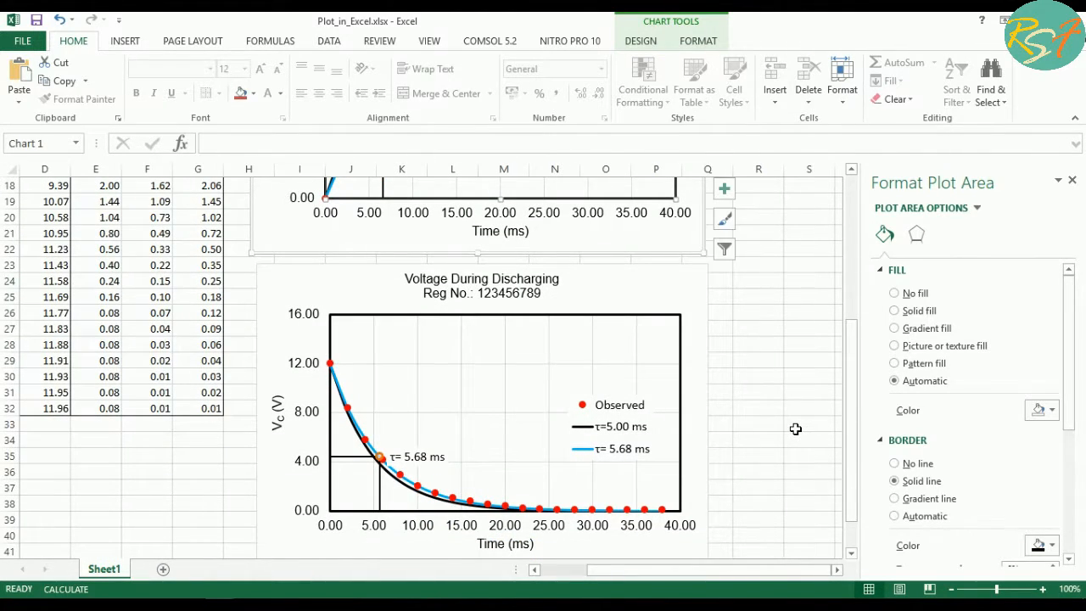
scroll(795, 429, "up", 1)
scroll(795, 429, "up", 2)
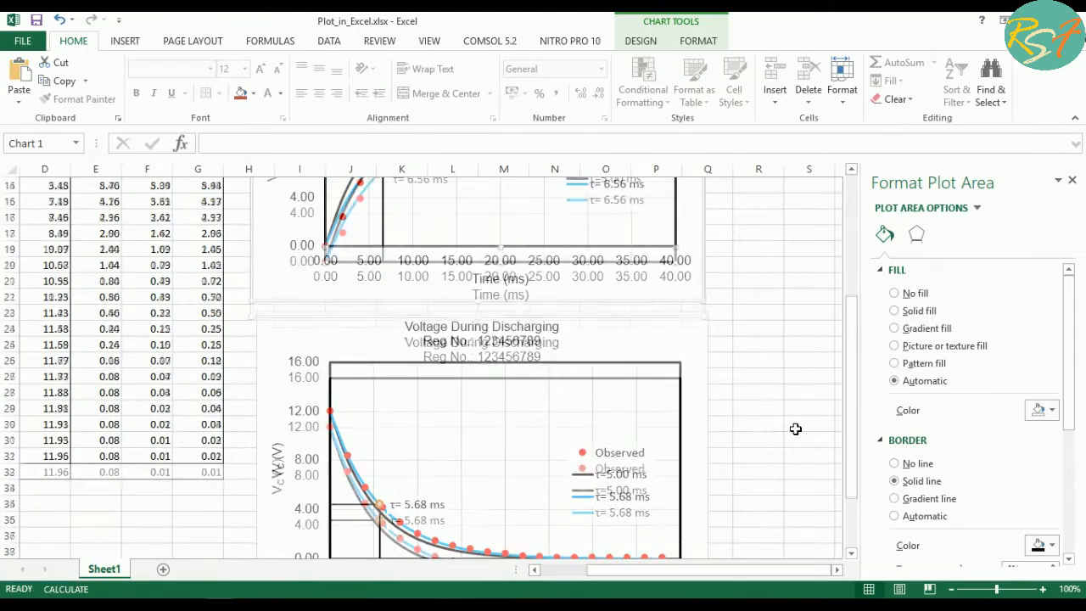
scroll(795, 429, "up", 2)
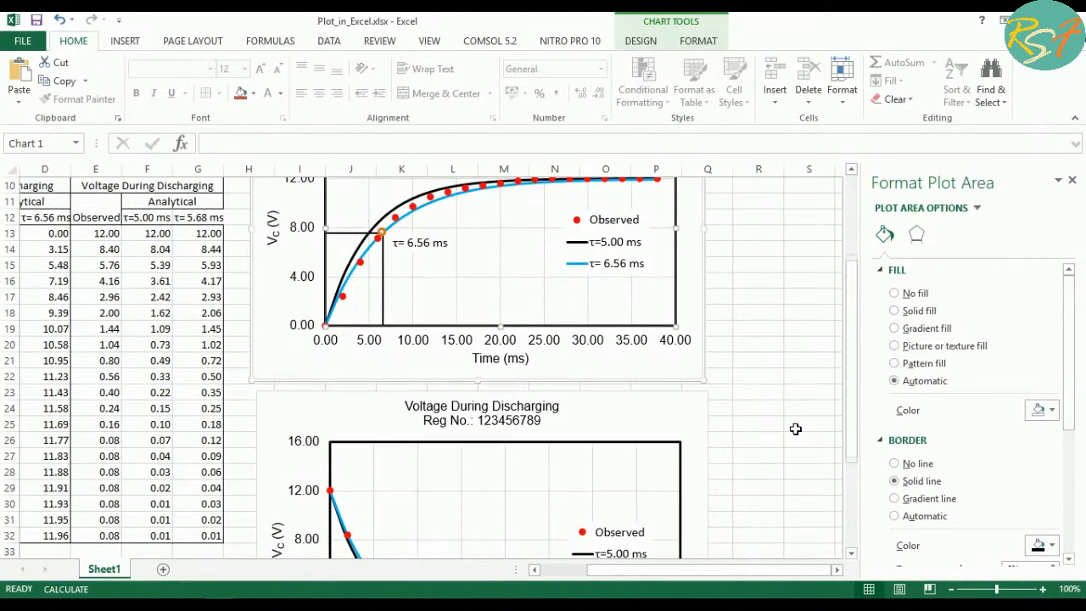
scroll(795, 428, "up", 1)
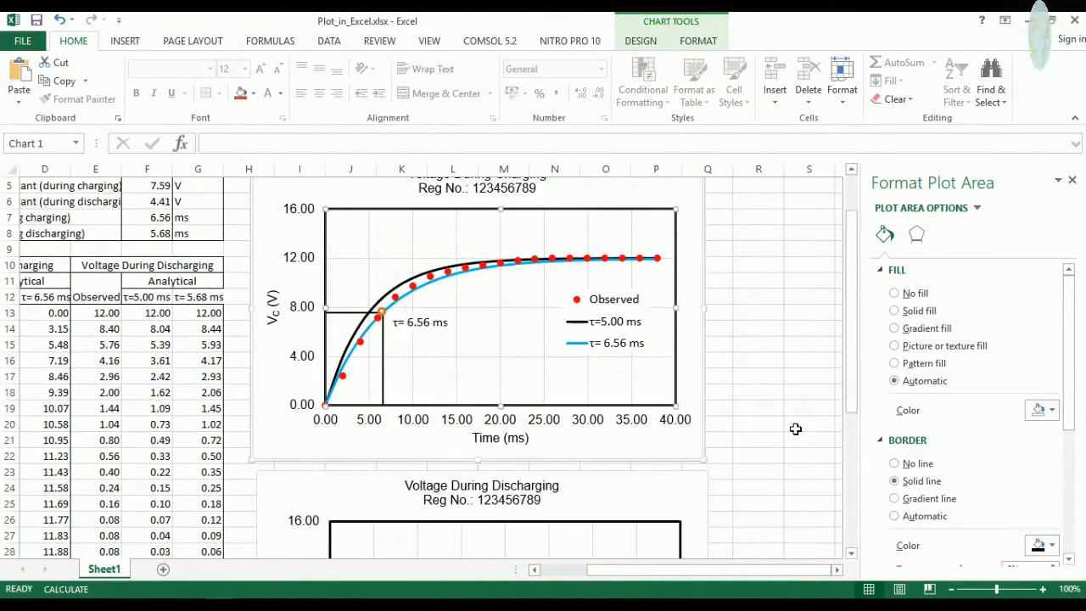
scroll(795, 428, "up", 1)
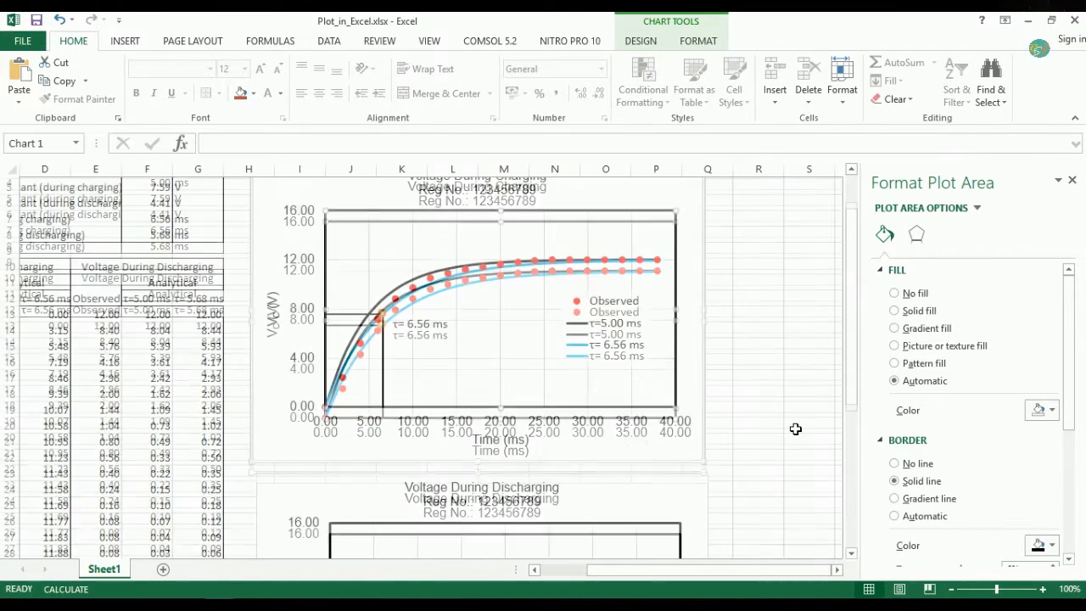
scroll(795, 429, "up", 1)
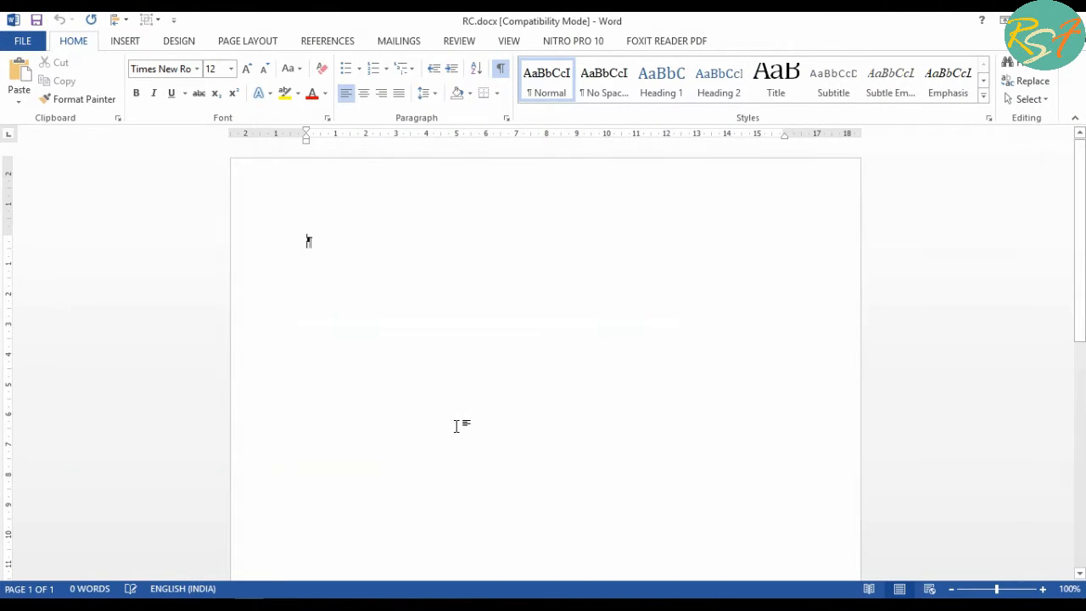
In the Word document RC.docx, insert a one-row, three-column table and add two blank paragraphs below it
left_click(125, 42)
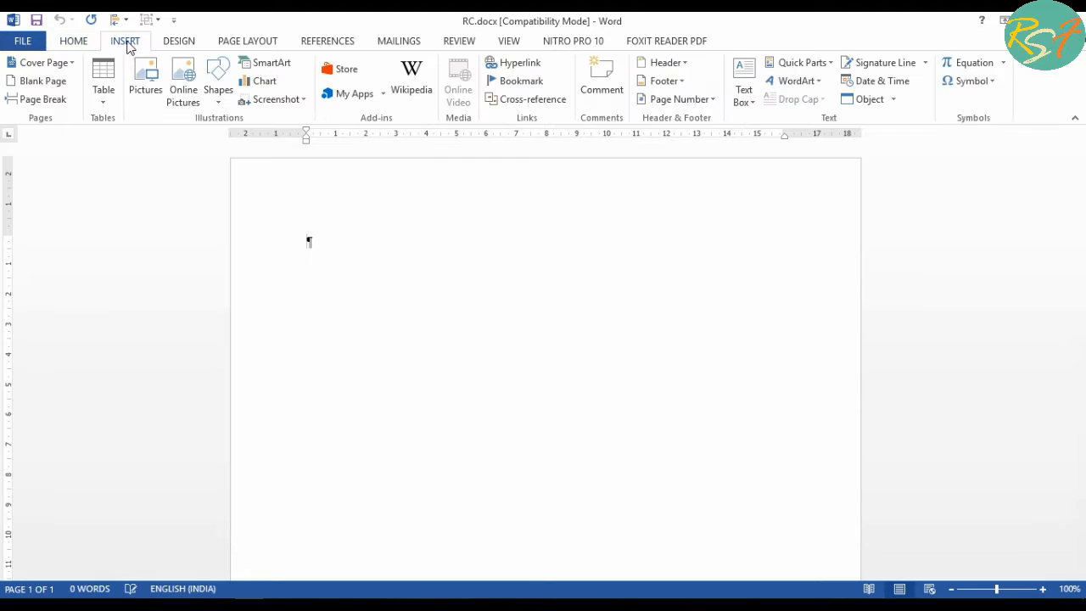
left_click(103, 100)
left_click(132, 139)
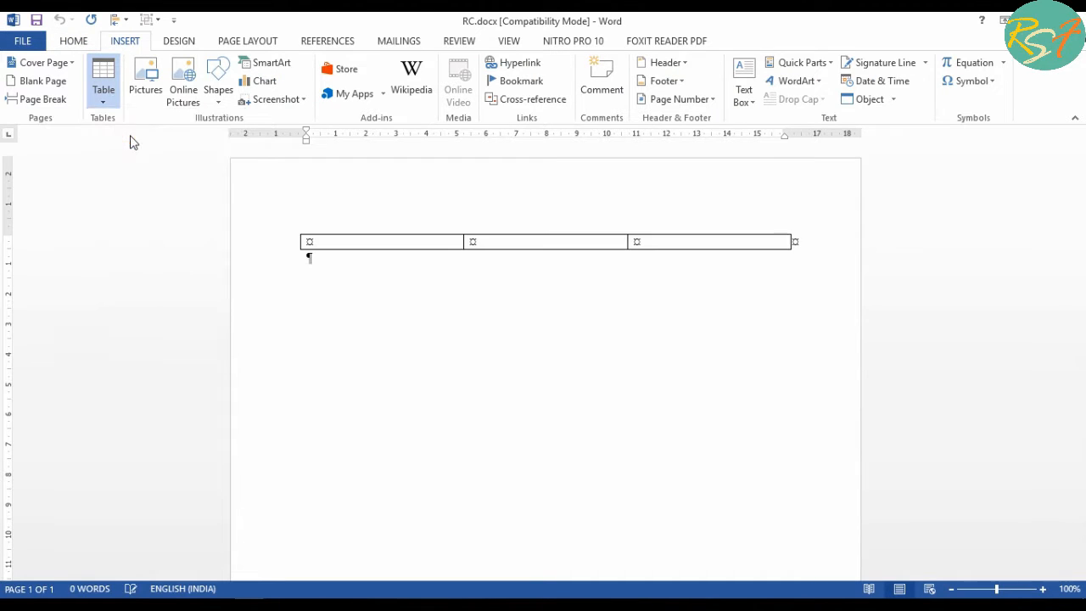
left_click(332, 268)
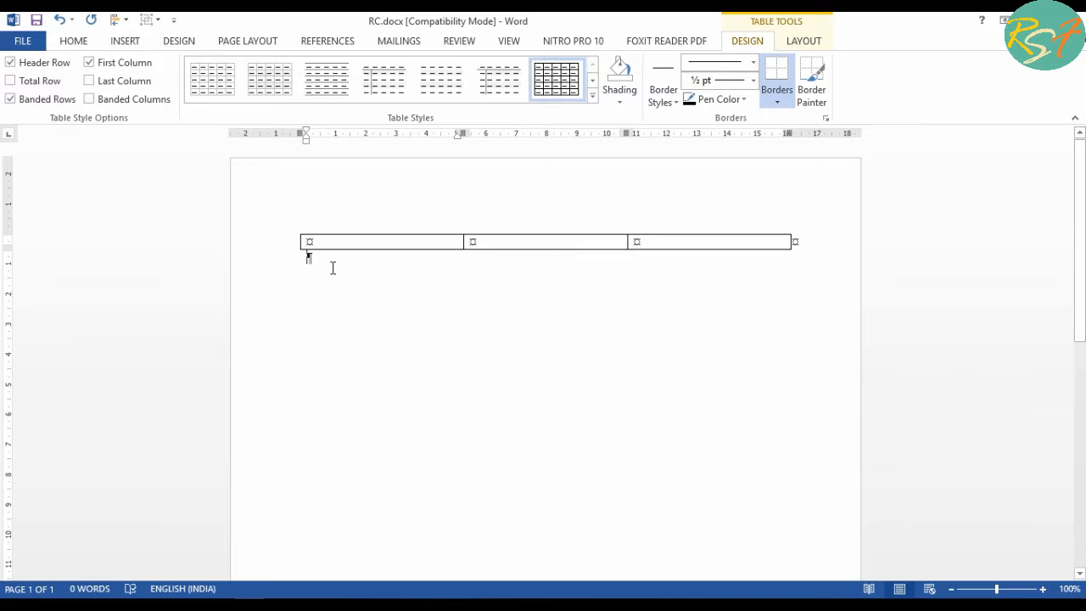
key("Return")
key("Return")
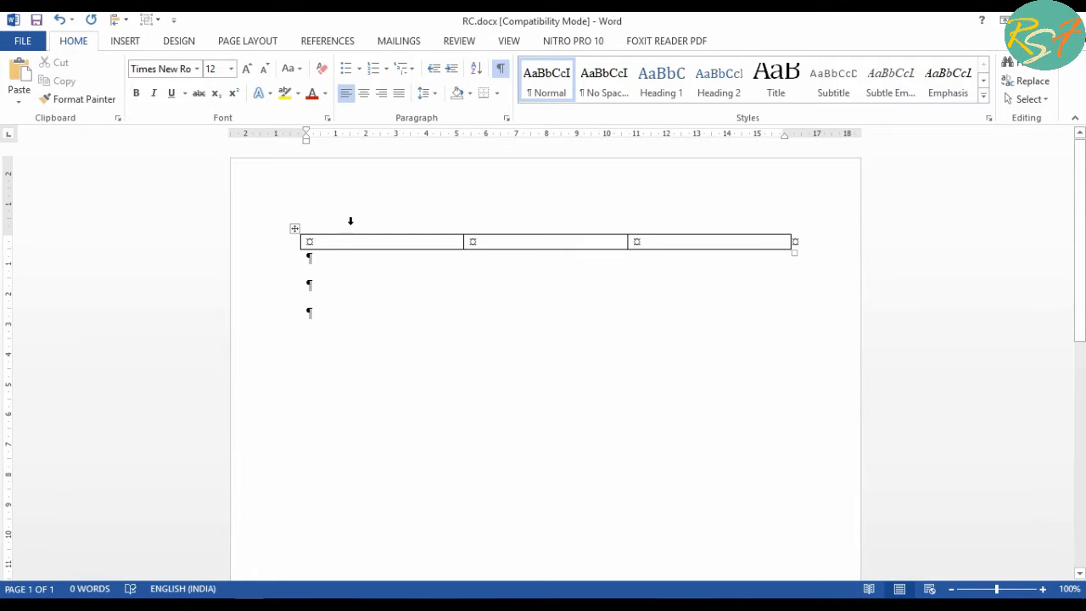
Label the three table cells "Name:", "Reg No.:" and "Dept:"
left_click(336, 243)
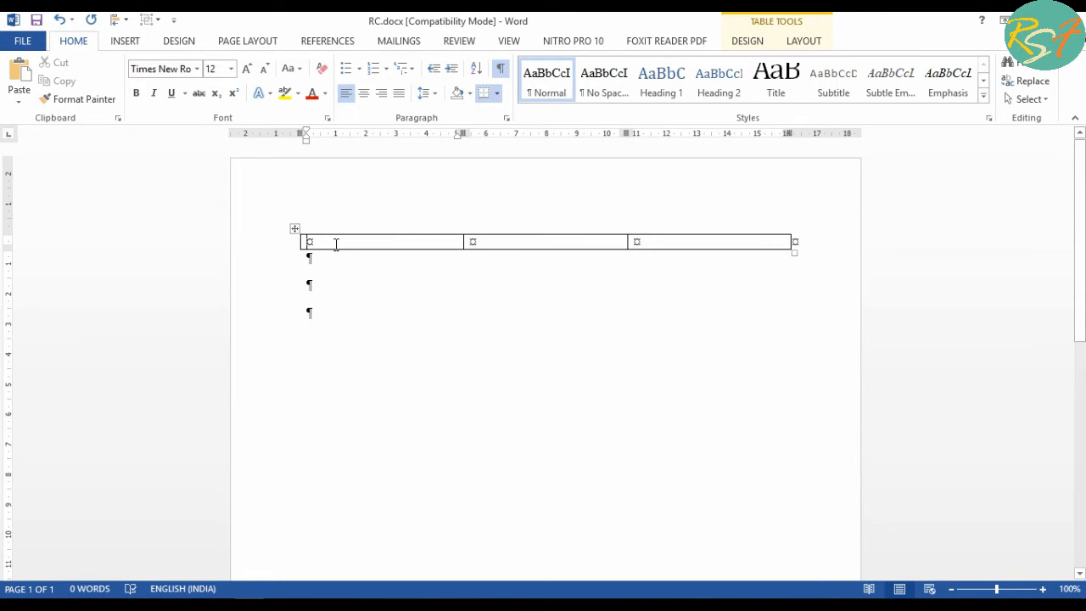
type("Name")
key("Tab")
type("Reg No.")
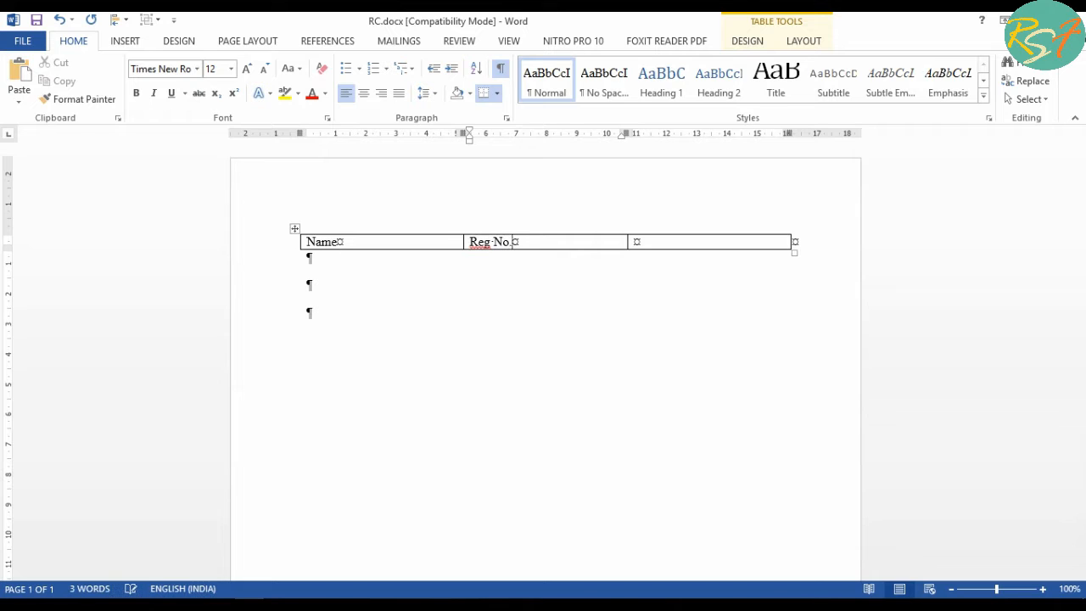
type(":")
key("Tab")
type("De")
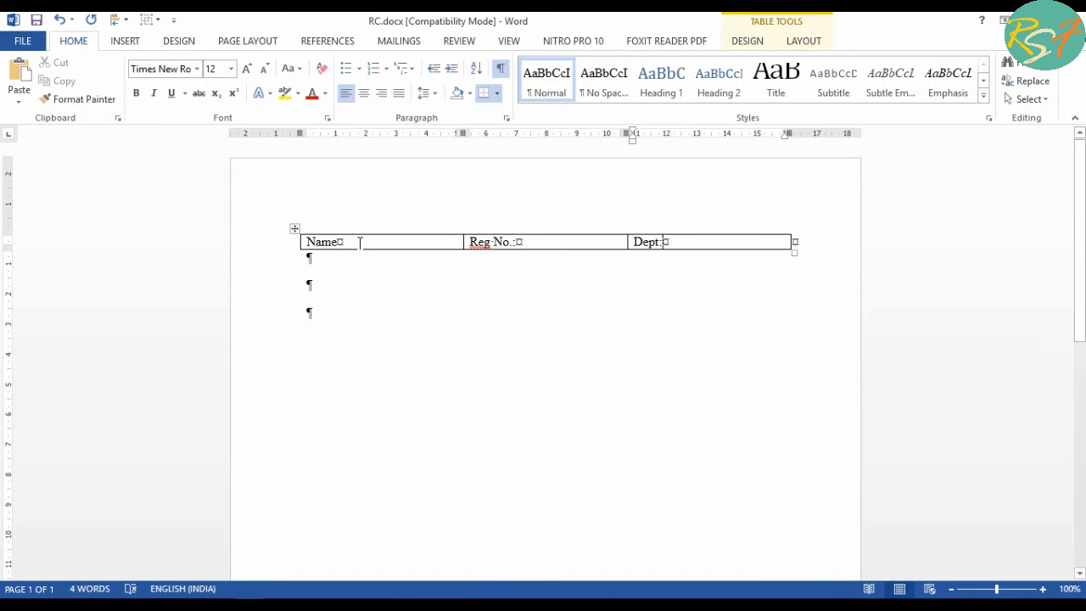
left_click(360, 242)
type(":")
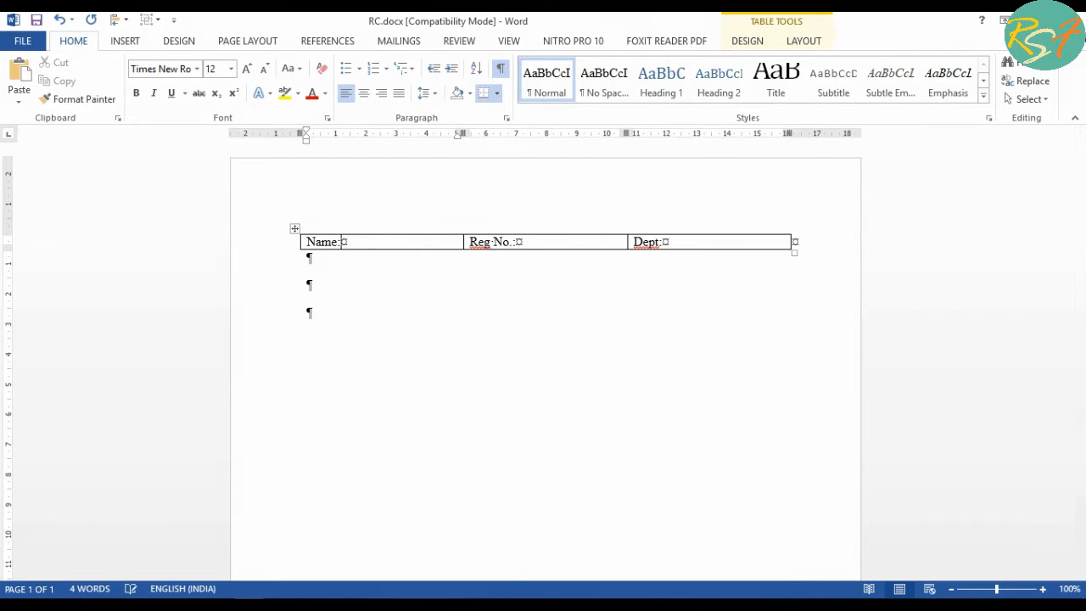
Remove all borders from the Name, Reg No. and Dept table
left_click(295, 228)
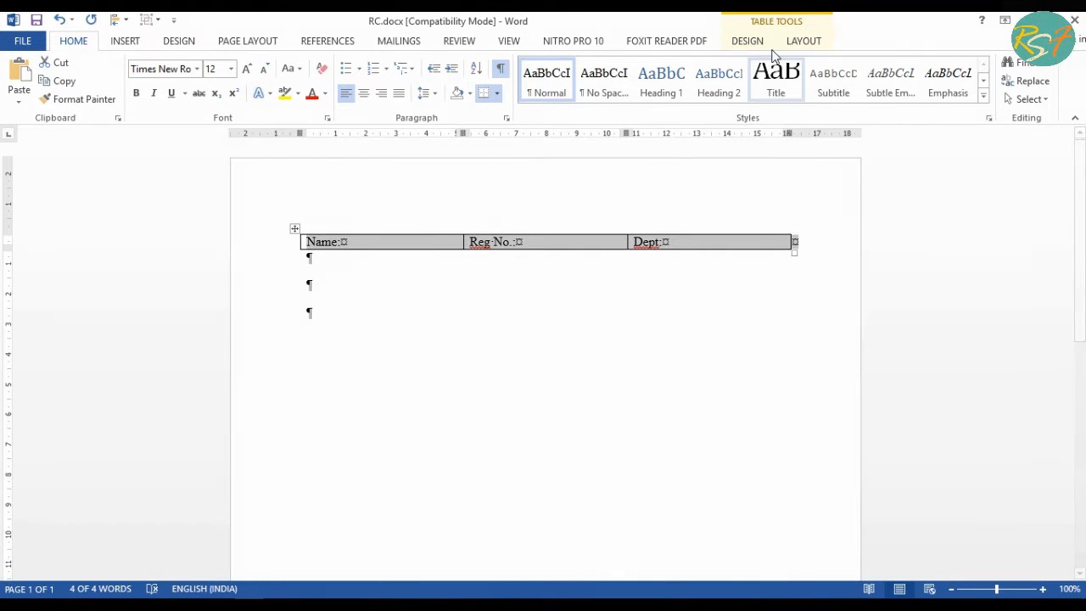
left_click(747, 41)
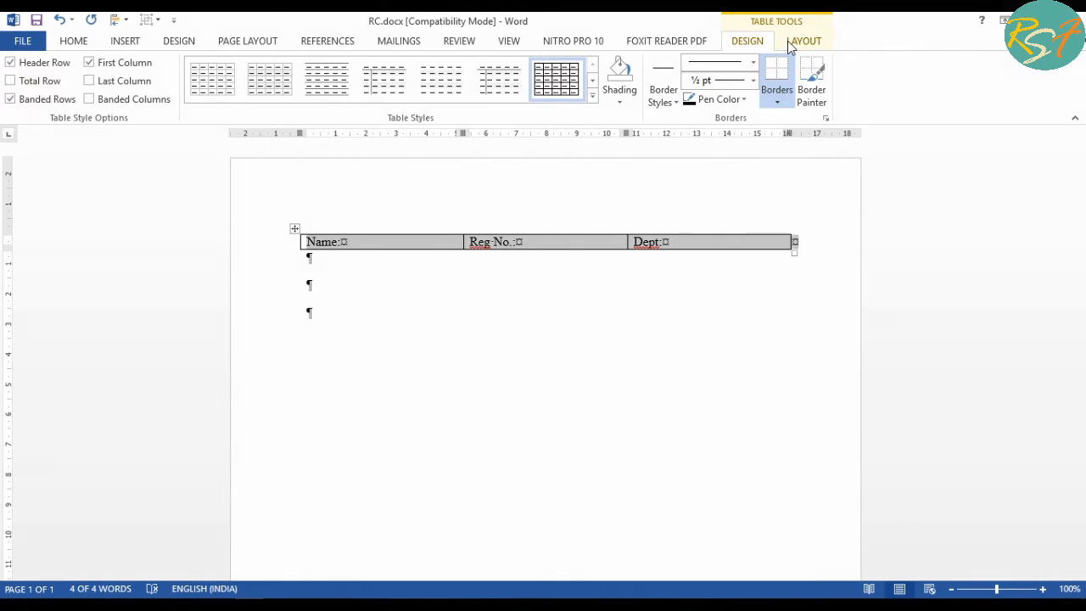
left_click(779, 102)
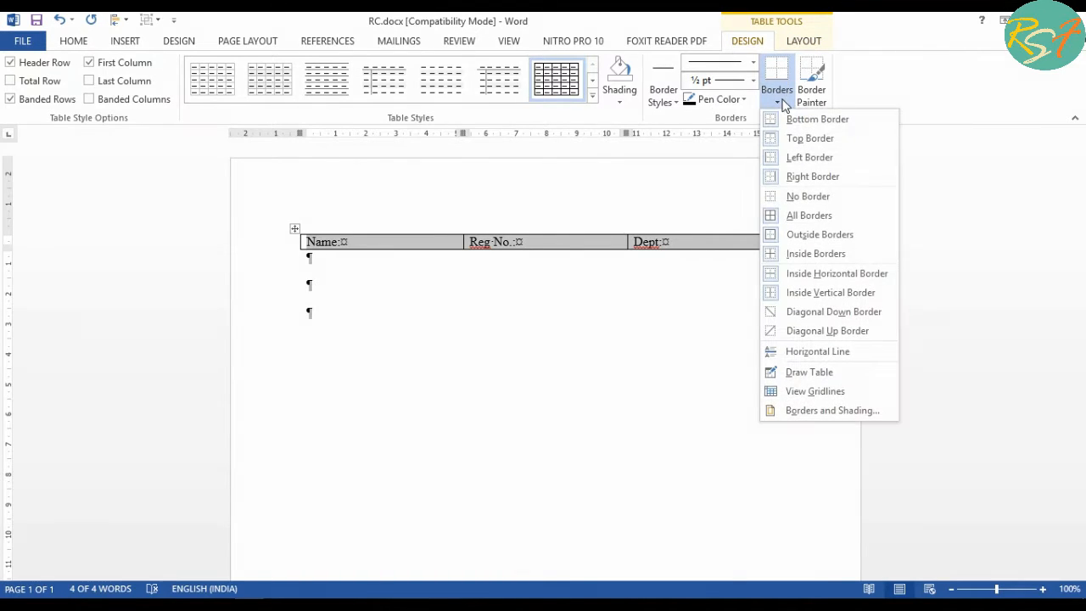
left_click(801, 193)
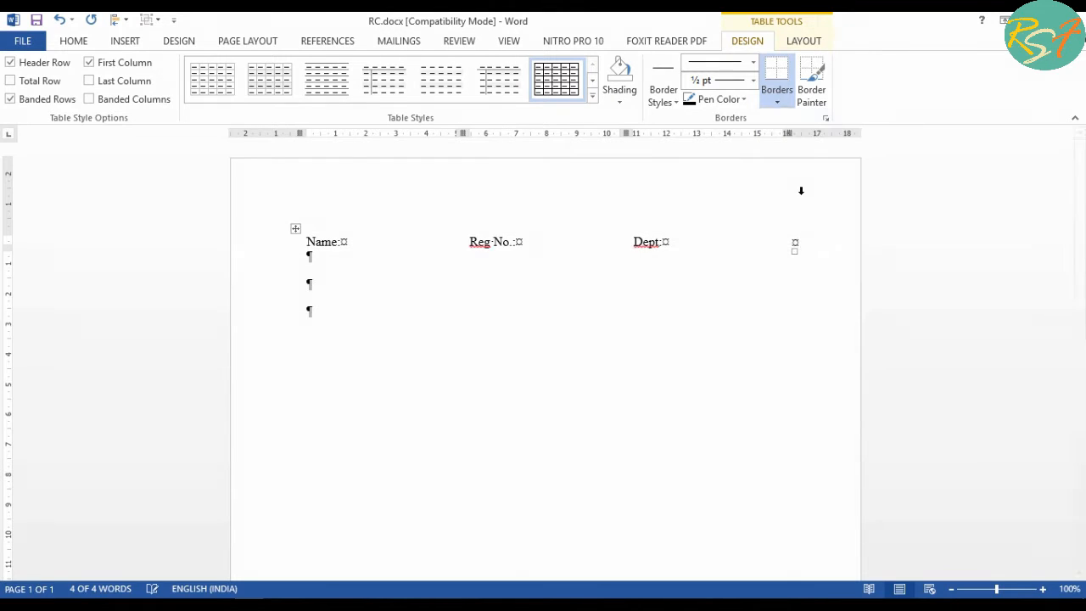
left_click(801, 190)
Add the label "Expt. Name:" in the second paragraph below the table and make the words "Expt. Name" bold
left_click(345, 292)
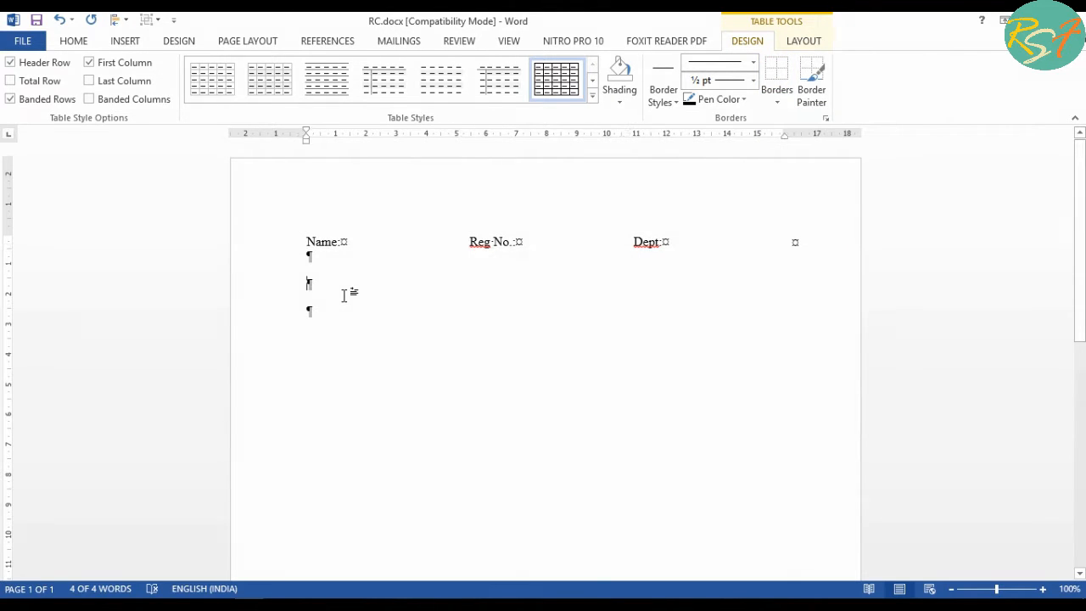
type("Expt.")
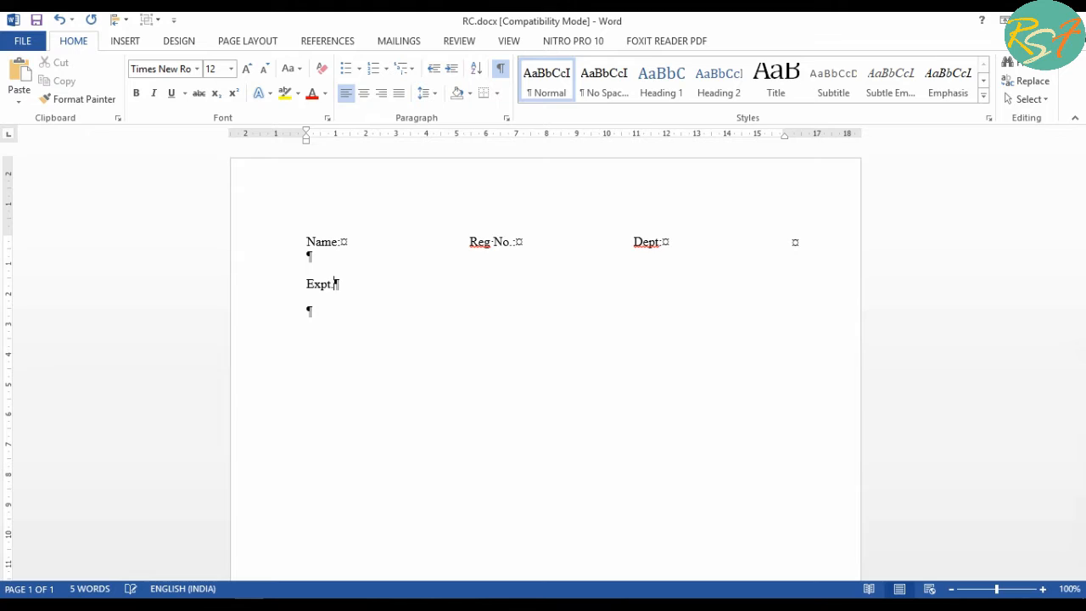
type(" Name:")
left_click_drag(371, 288, 307, 288)
key("ctrl+b")
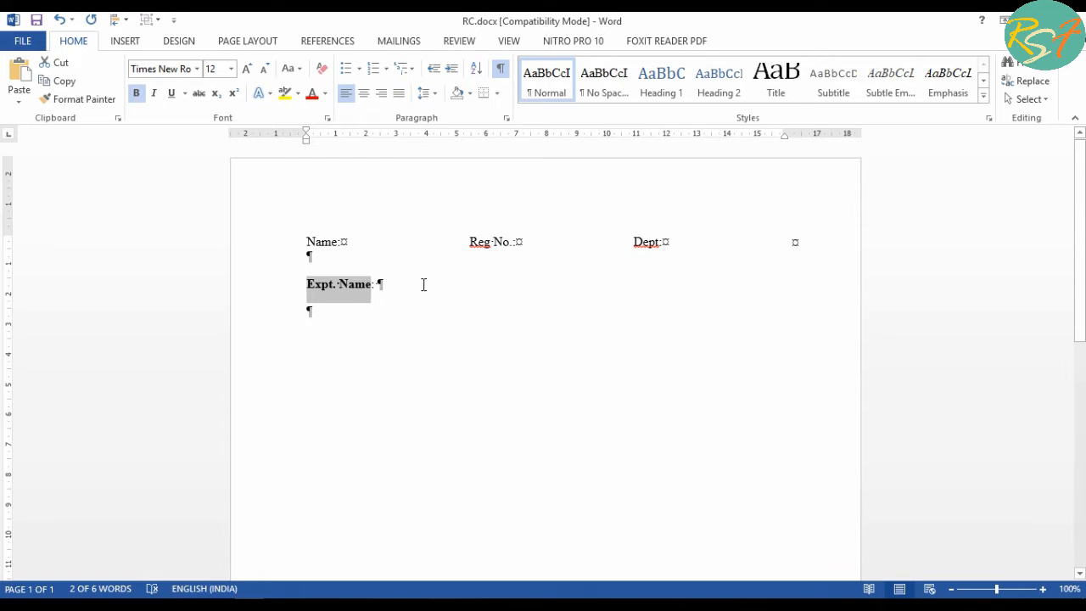
Enter the experiment title "RC time constant of an RC circuit" after the Expt. Name label
left_click(401, 288)
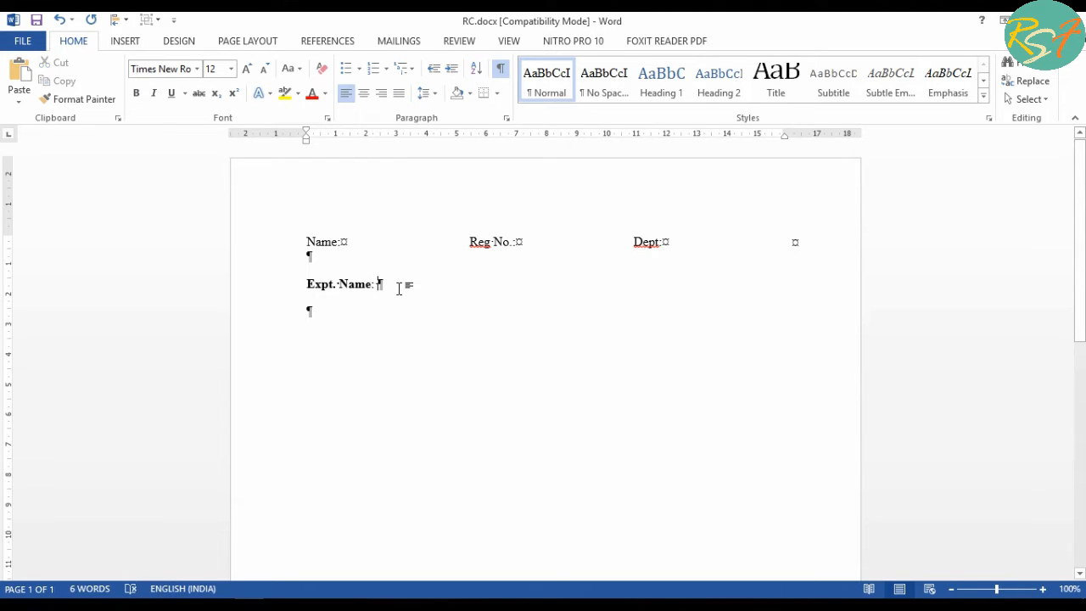
type("RC time ")
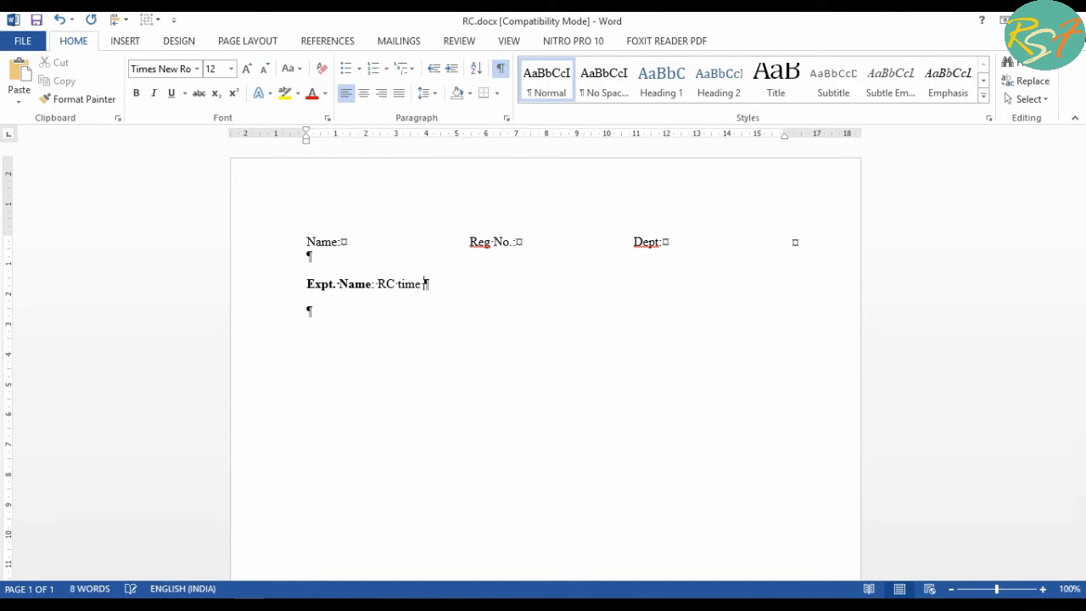
type("constant of an ")
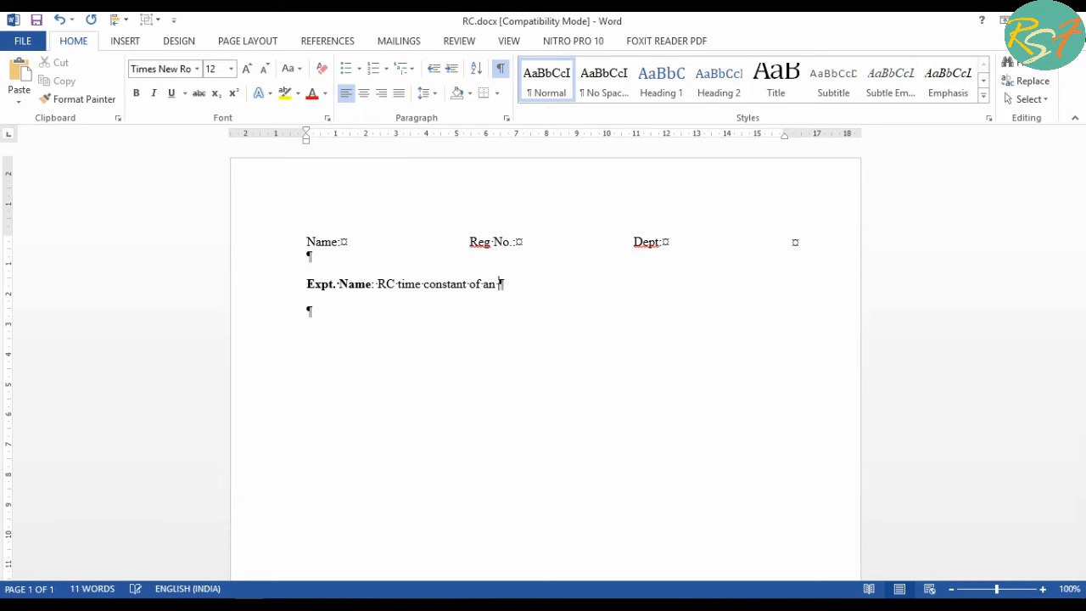
type("RC circuit")
Add the captions "Table 1:" and "Table 2:" below the experiment name, with blank paragraphs after each one
key("ctrl+a")
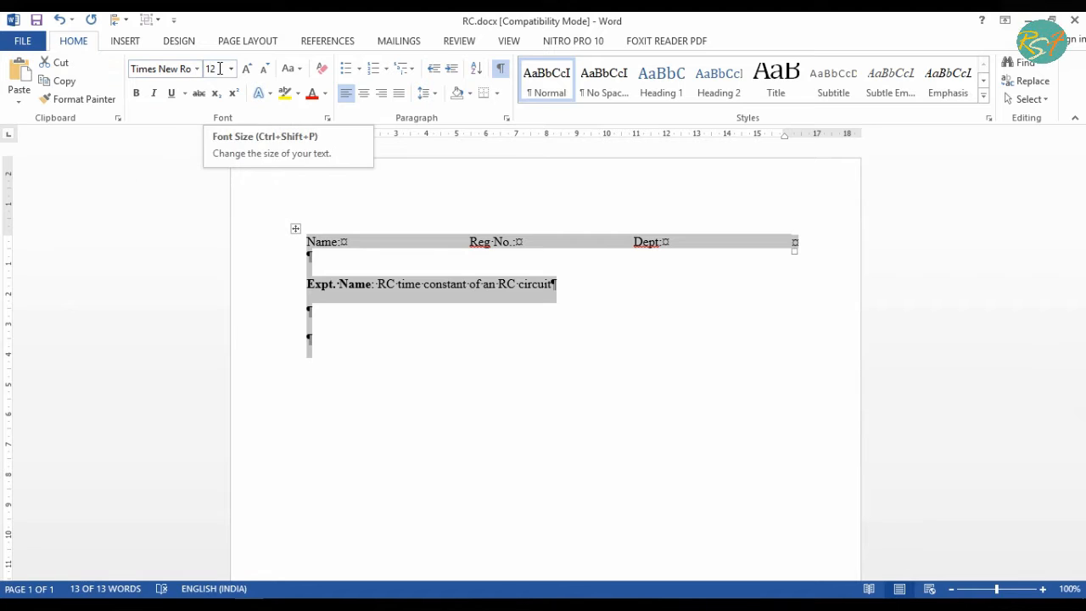
left_click(357, 336)
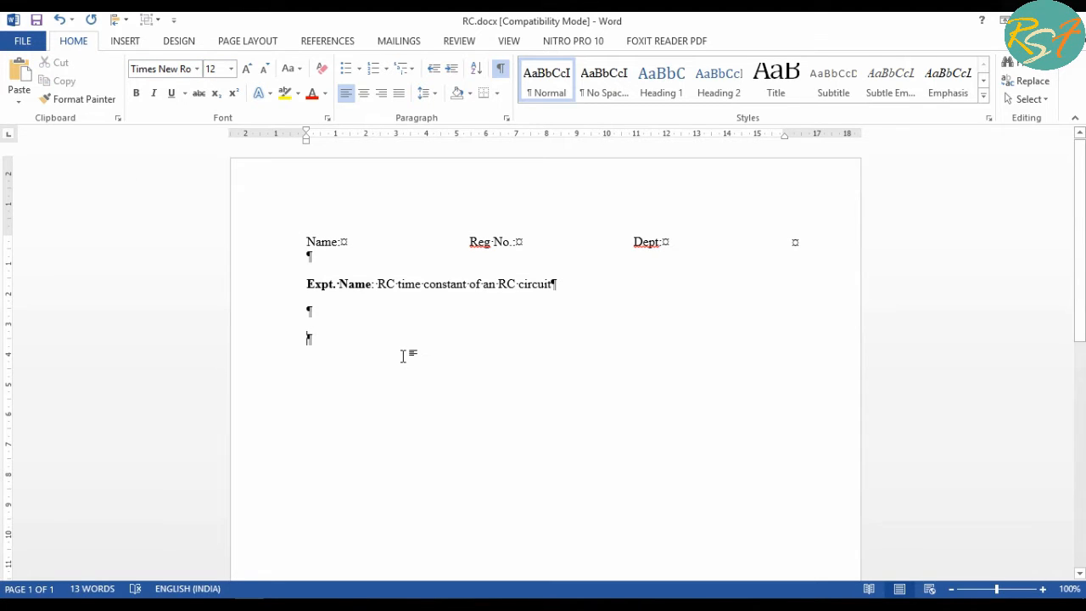
type("Table 1:")
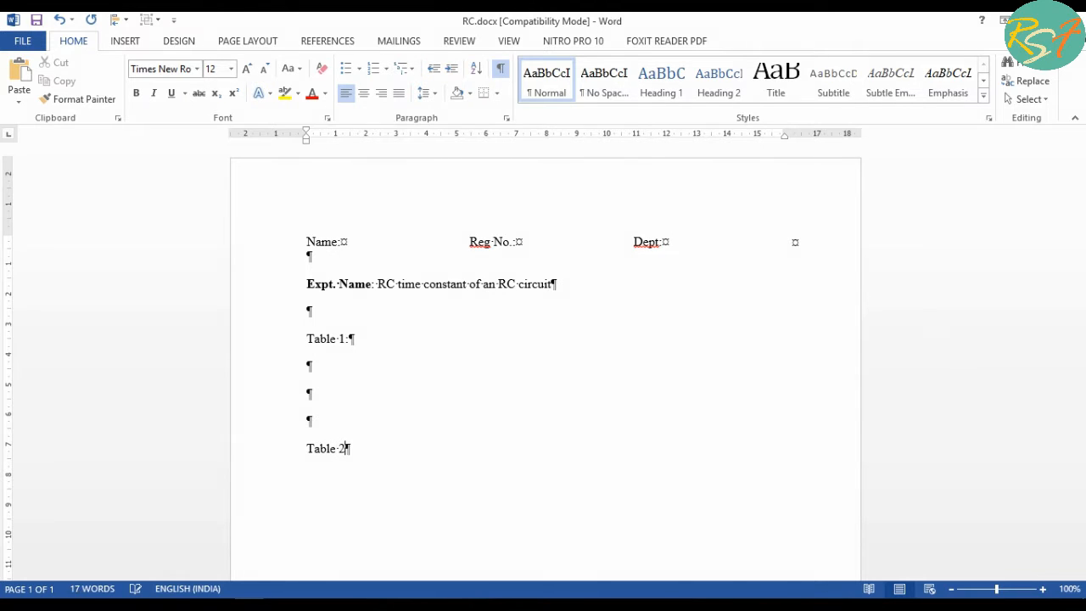
key("Return")
key("Return")
key("Return")
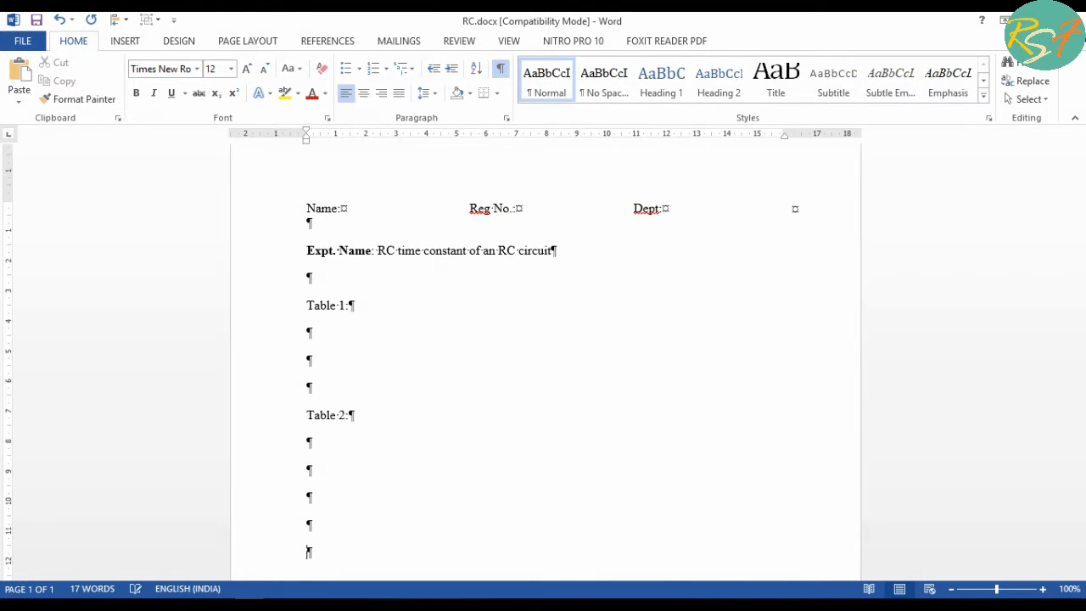
Copy the quantity table A1:G8 from the Excel workbook and paste it below the "Table 1:" caption in Word, using destination styles
left_click(346, 333)
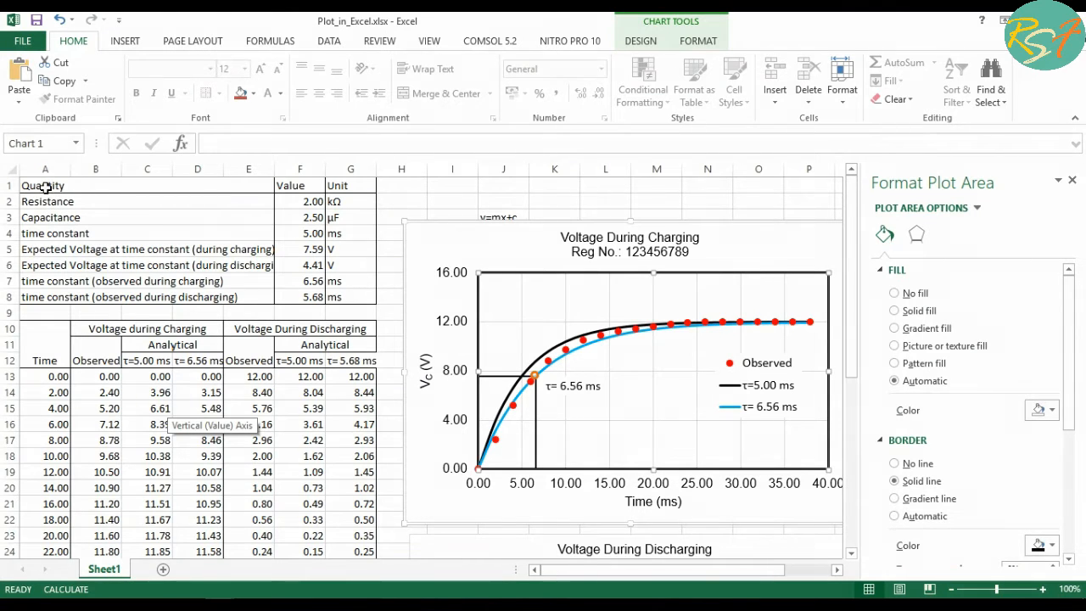
left_click_drag(45, 187, 349, 294)
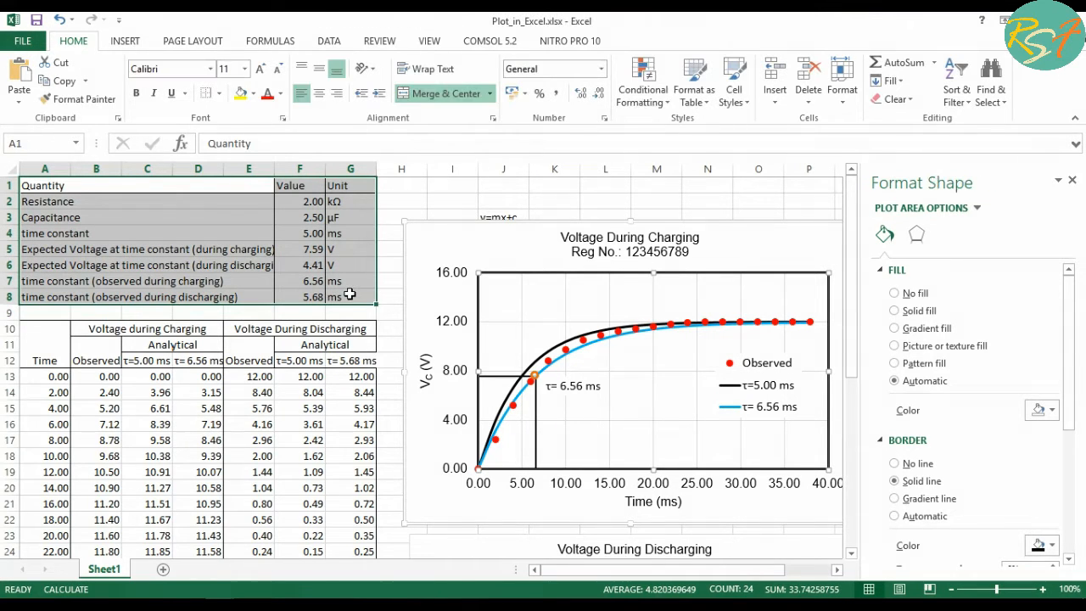
key("ctrl+c")
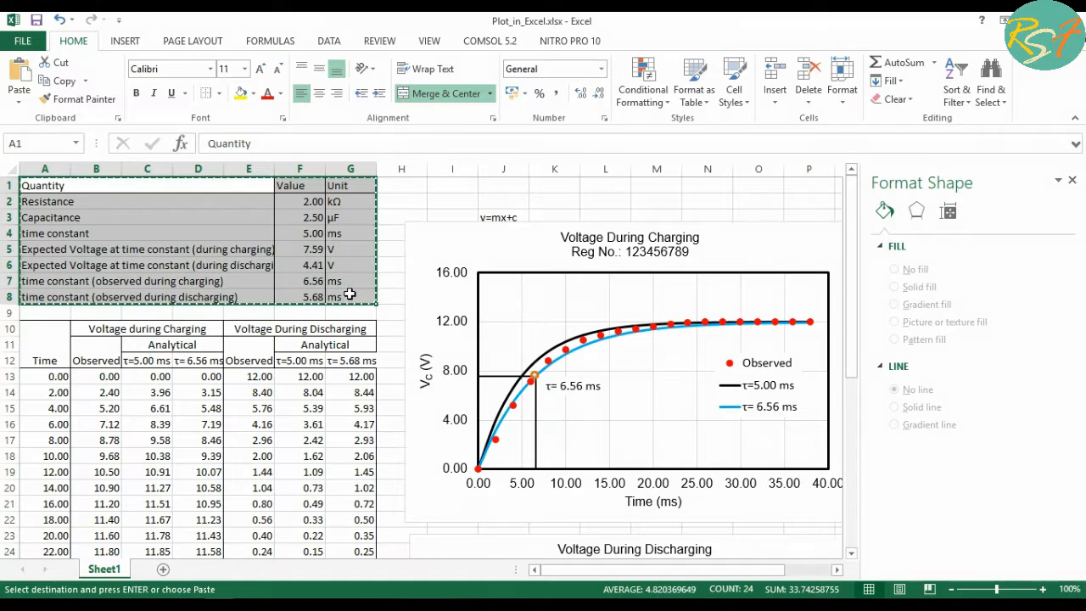
key("alt+Tab")
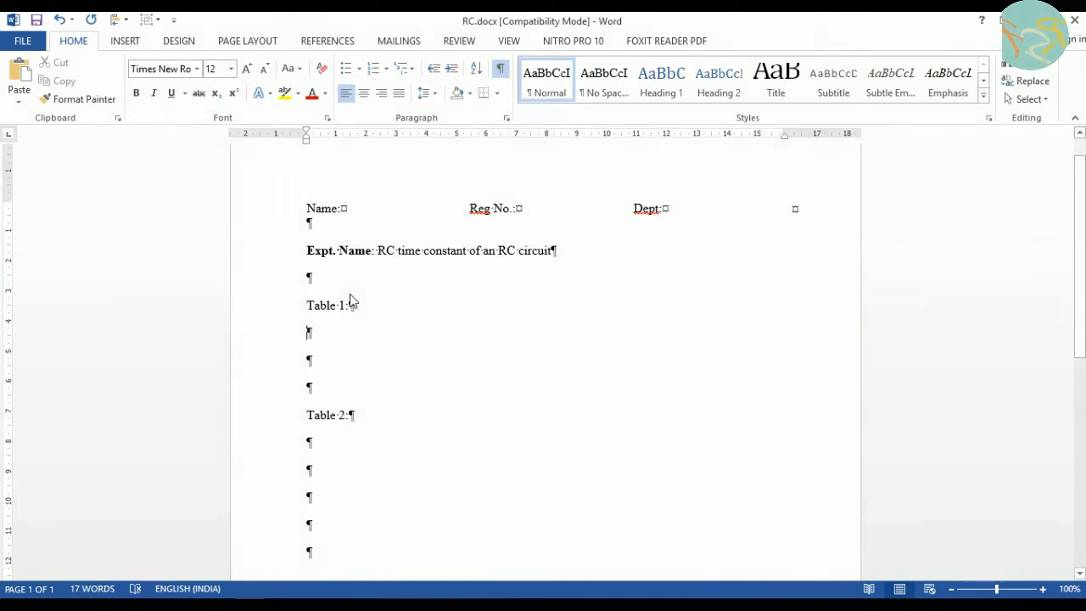
key("ctrl+v")
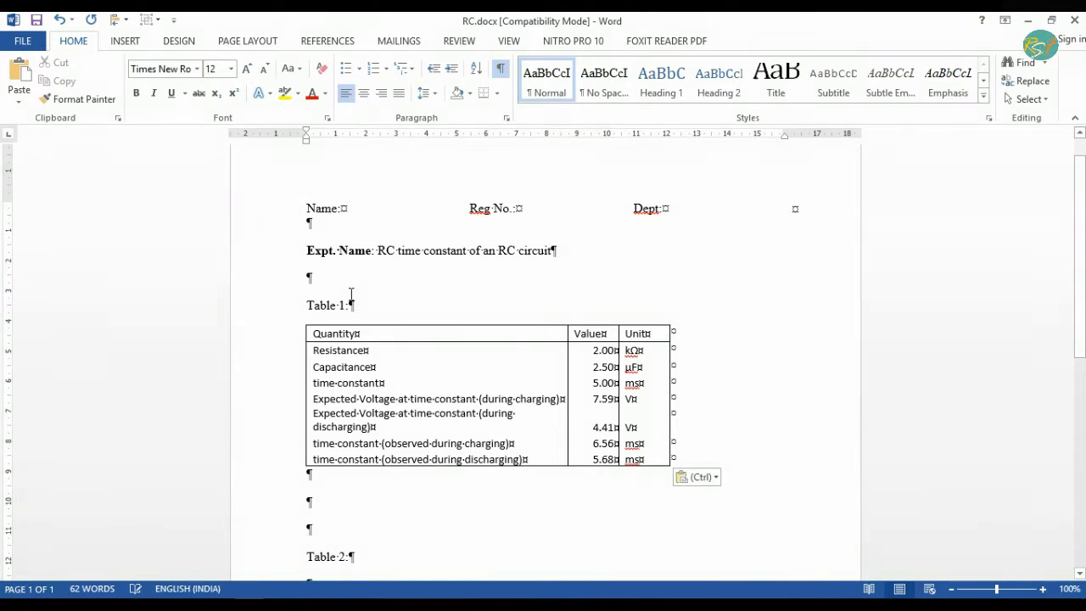
key("ctrl")
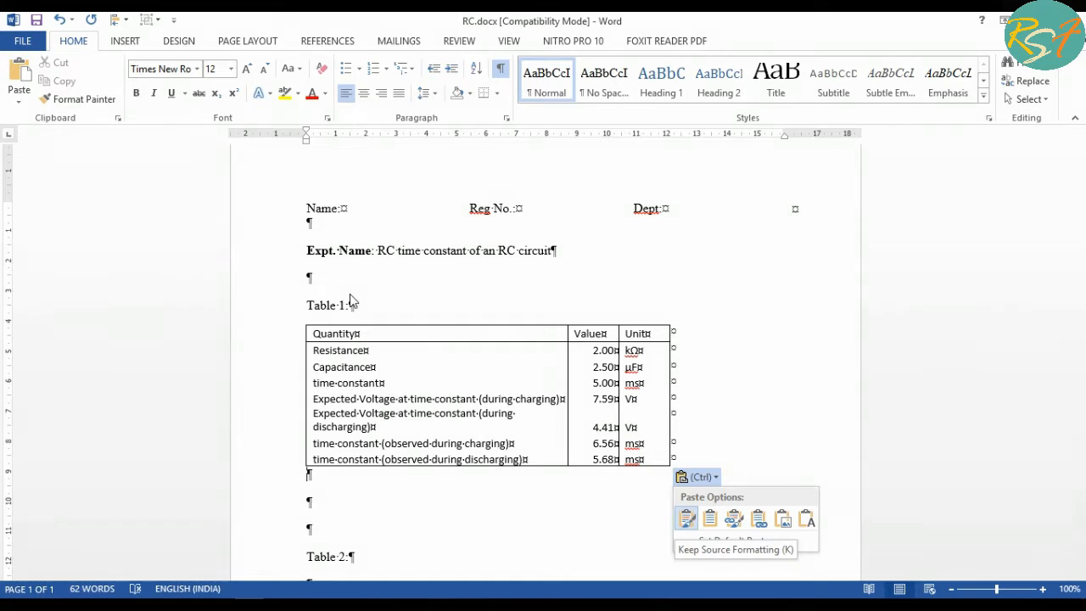
left_click(715, 525)
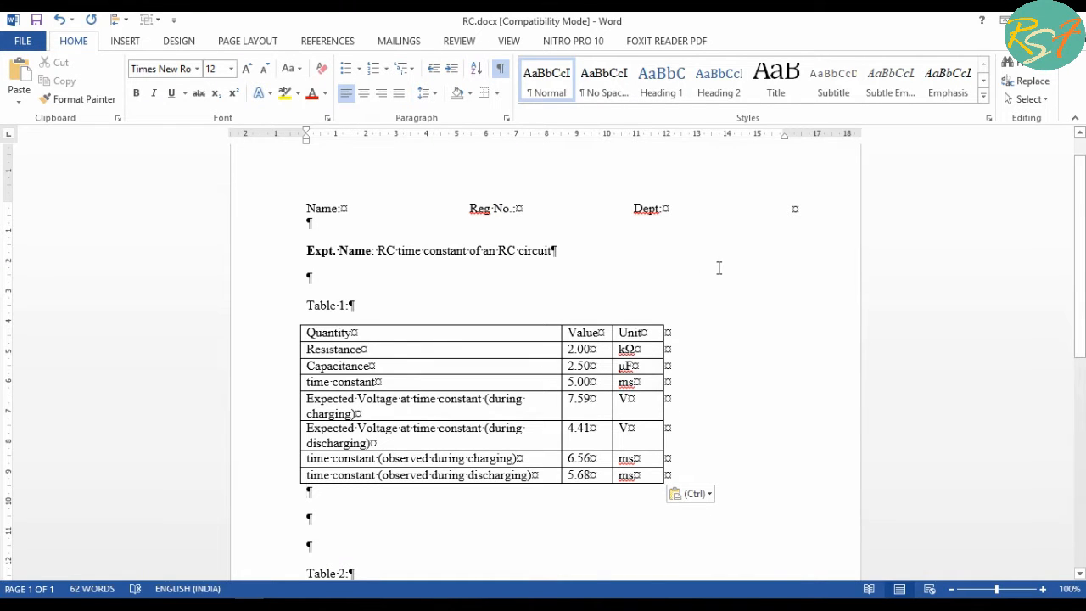
AutoFit the quantity table under Table 1 to the window width
left_click(294, 319)
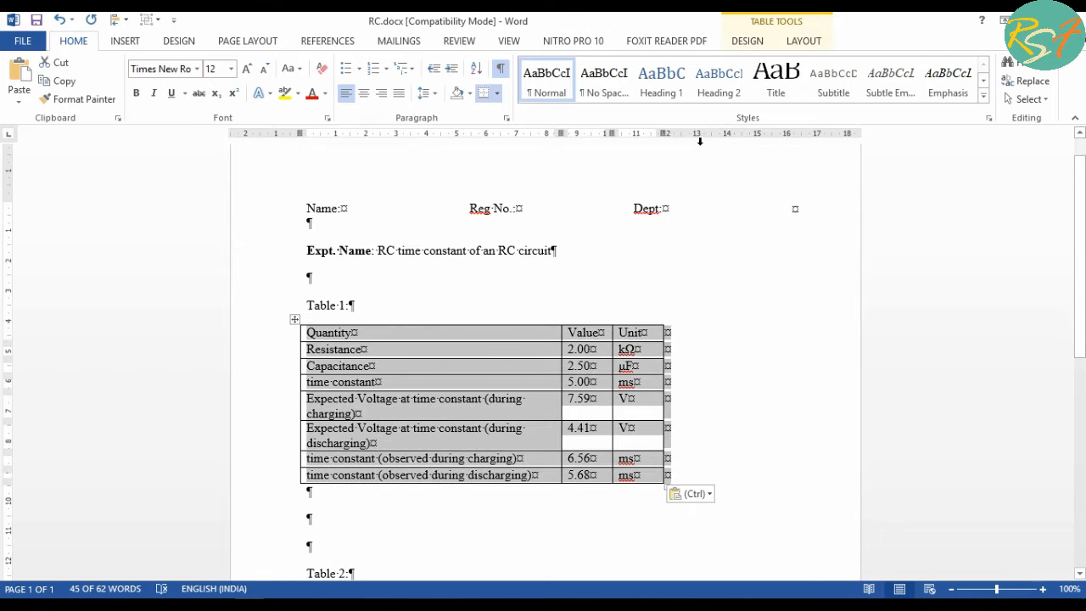
left_click(789, 42)
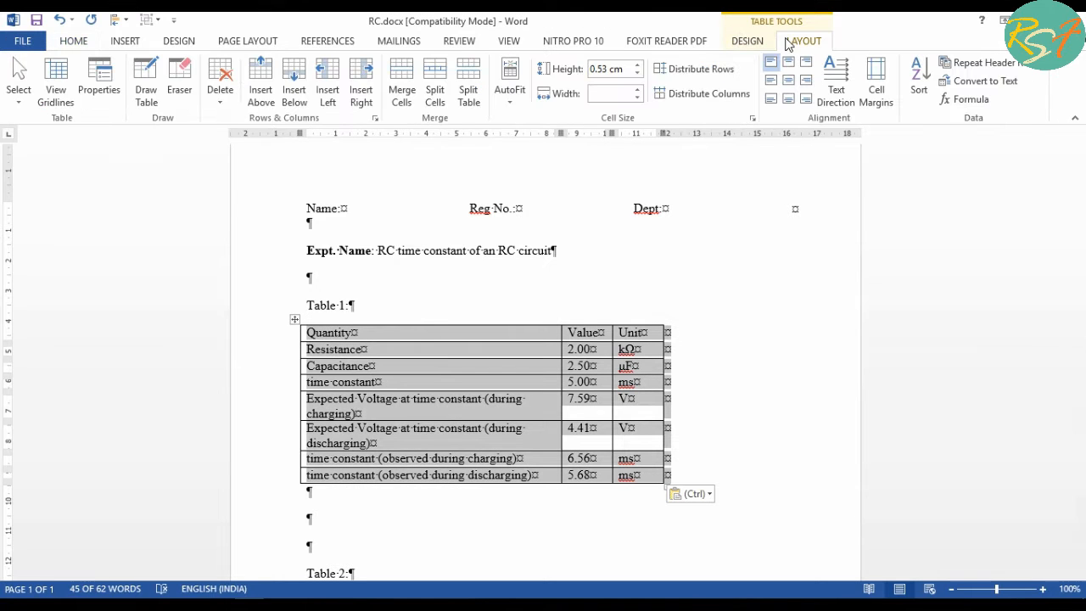
left_click(513, 100)
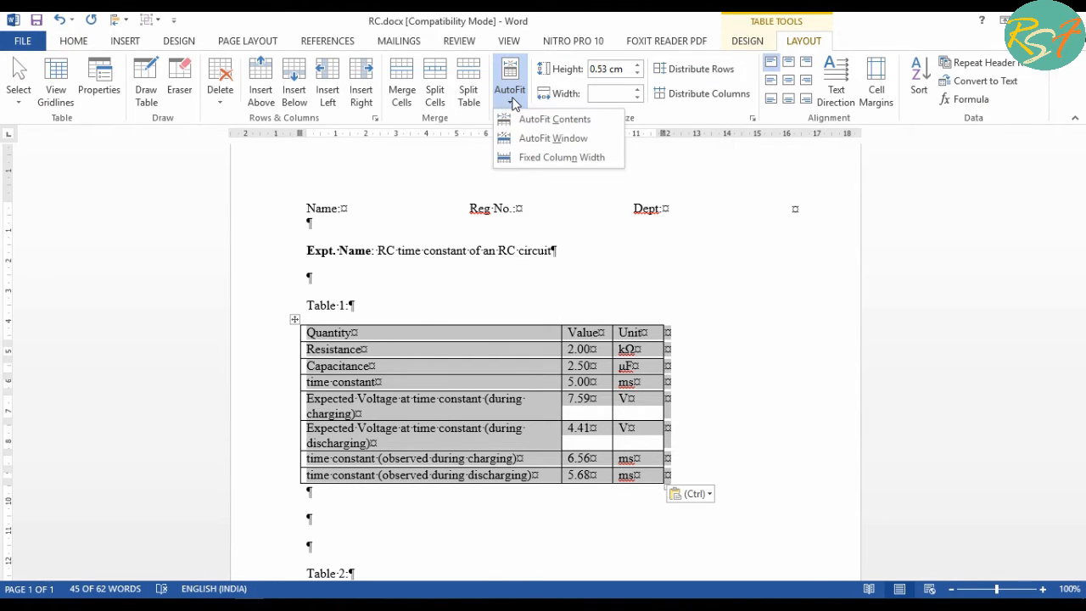
left_click(557, 139)
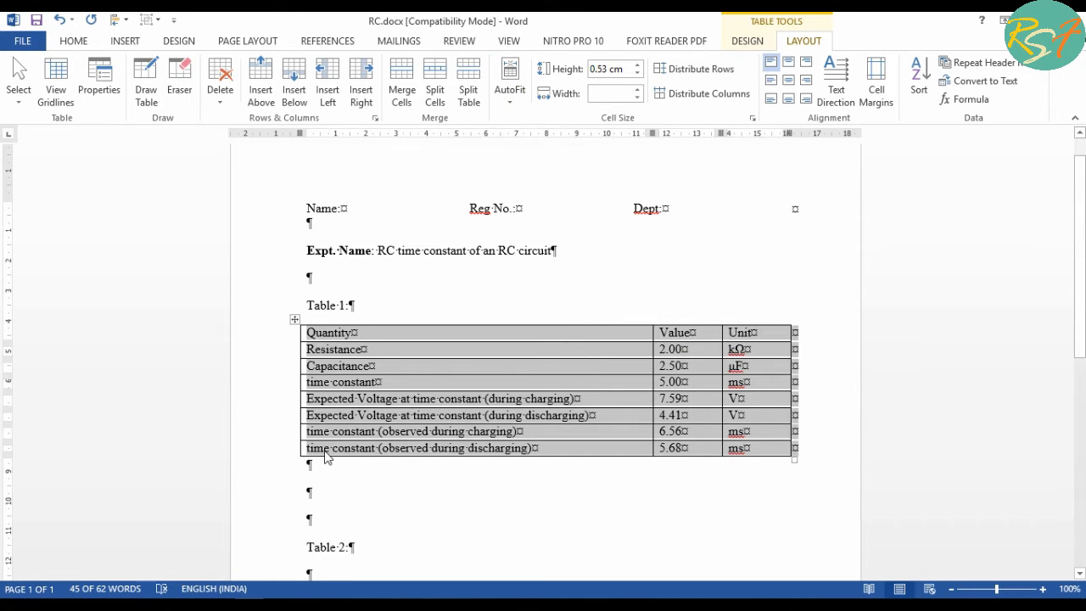
Make the Quantity, Value and Unit header row of Table 1 bold
left_click(399, 416)
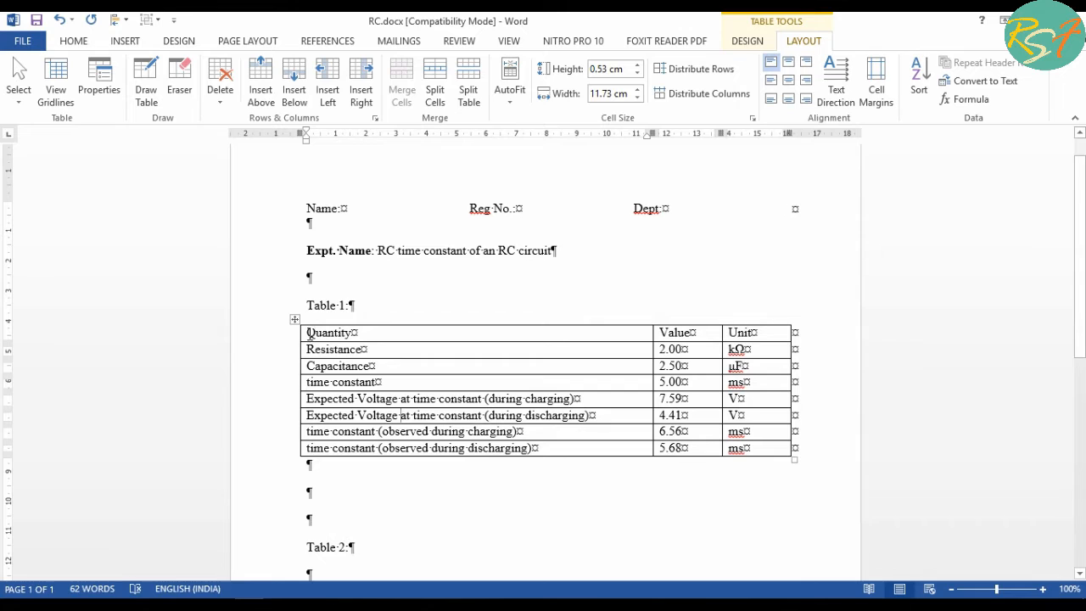
left_click_drag(307, 333, 751, 339)
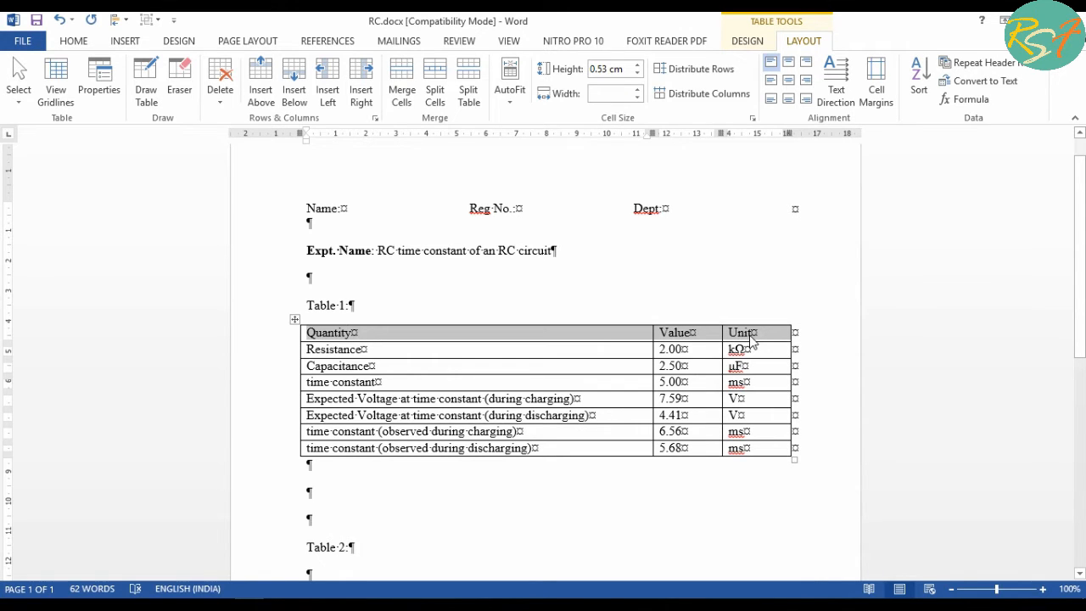
key("ctrl+b")
Delete two of the blank paragraphs between the first table and the "Table 2:" caption
scroll(509, 382, "down", 3)
left_click(331, 332)
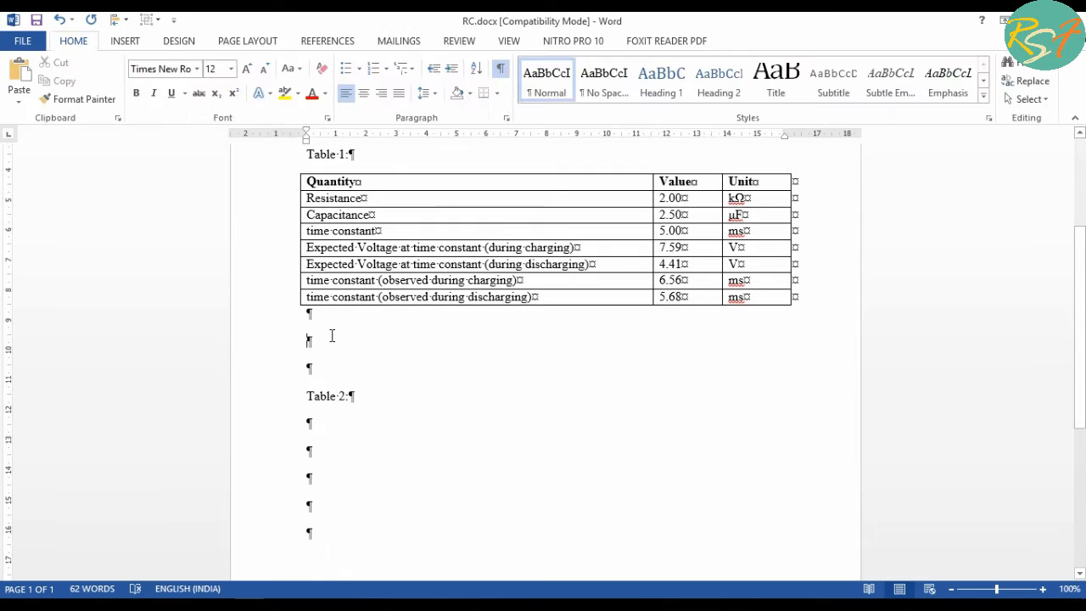
key("Delete")
key("Delete")
Hide the paragraph marks to preview the page, and show them again
scroll(335, 416, "up", 2)
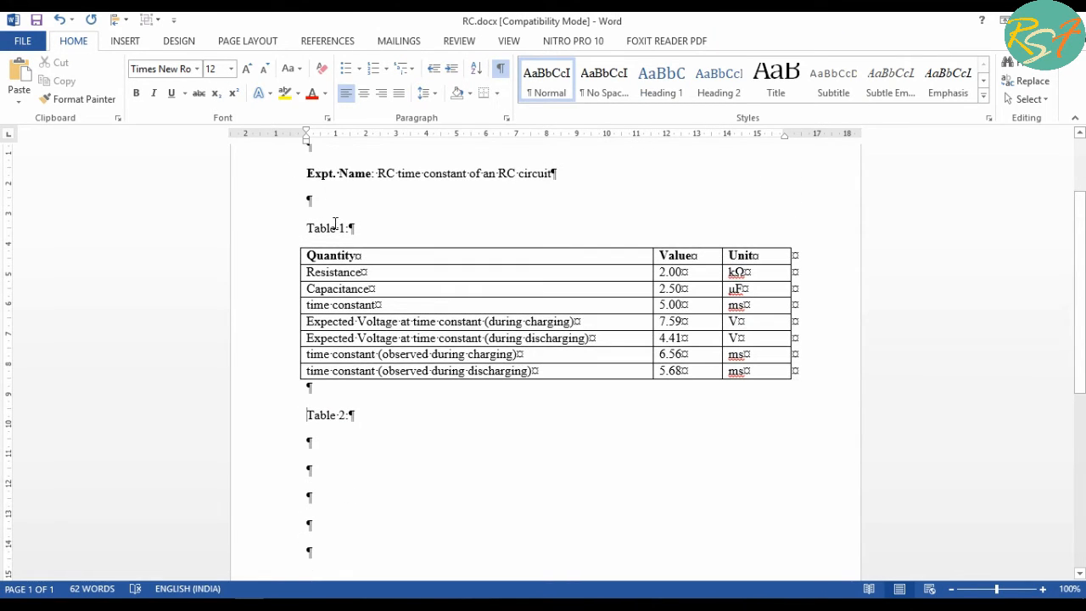
left_click(502, 75)
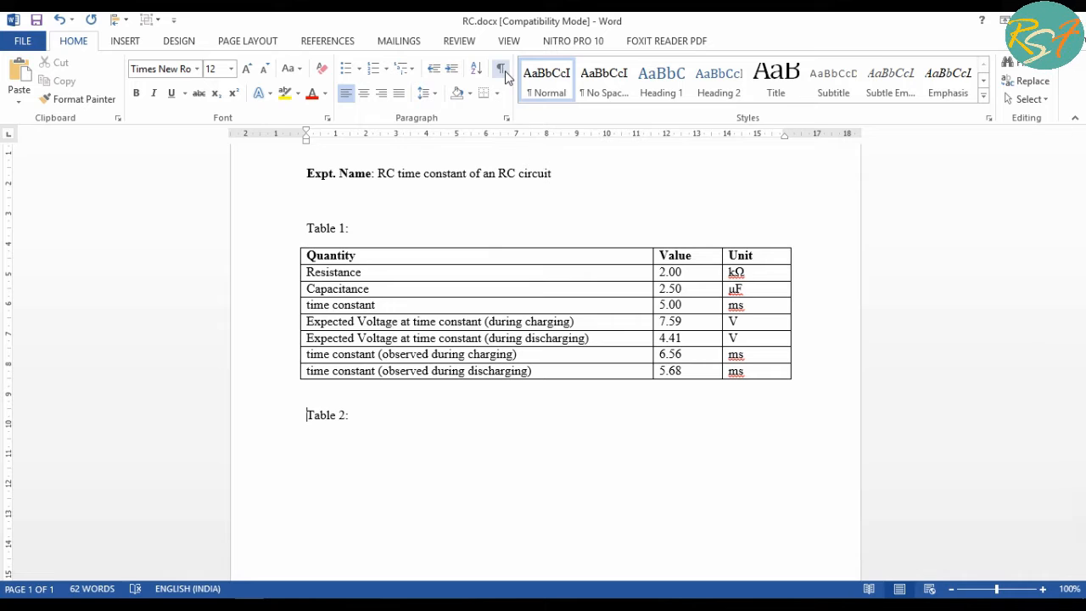
key("ctrl+shift+8")
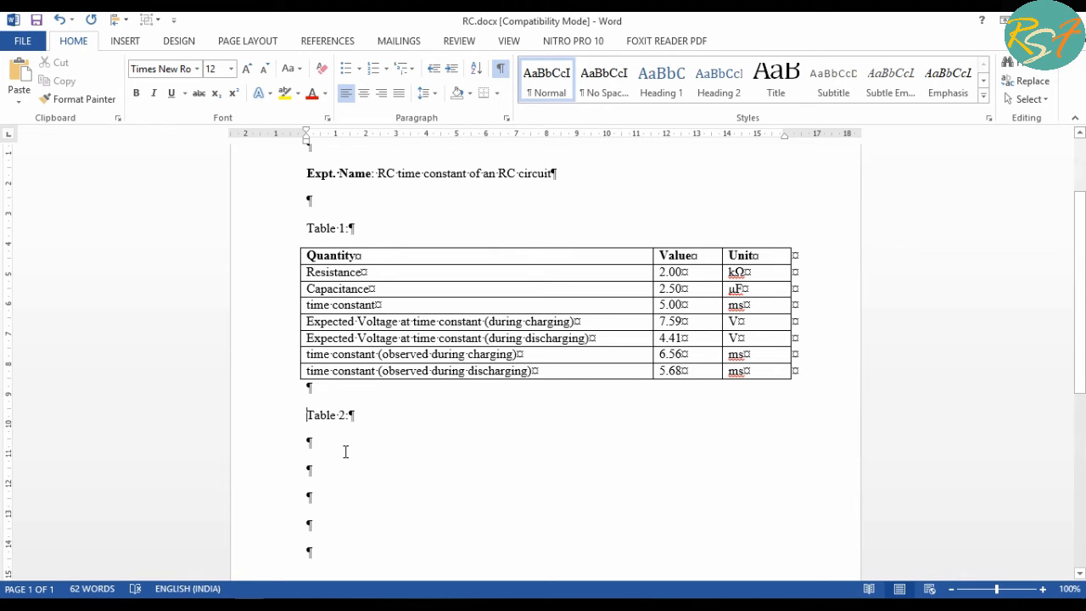
Copy the voltage data A10:G32 from the Excel workbook and paste it below the "Table 2:" caption in Word, using destination styles
key("alt+Tab")
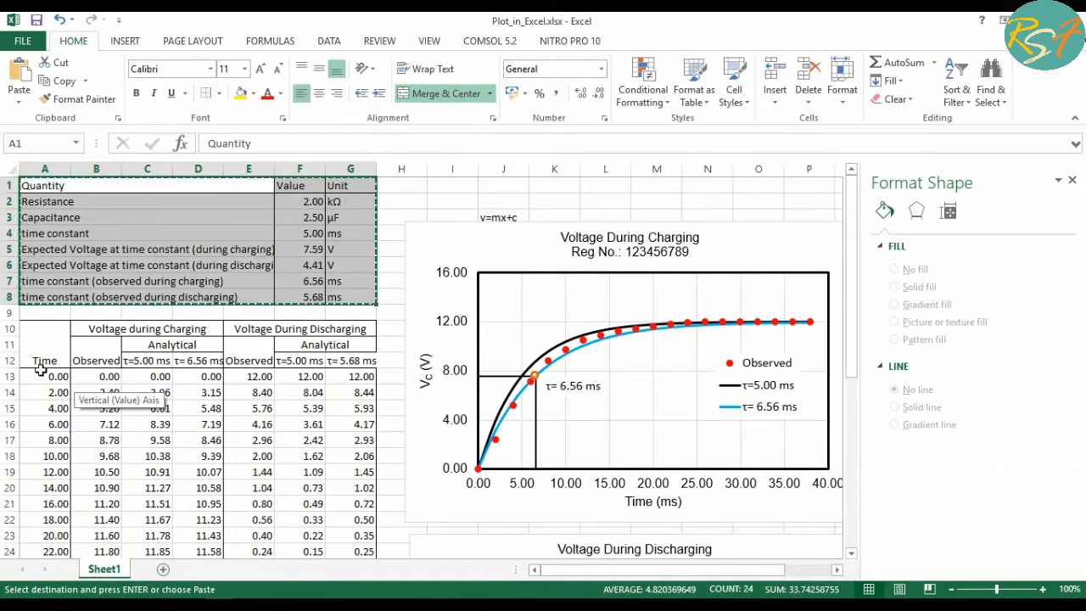
left_click_drag(41, 345, 274, 500)
key("ctrl+c")
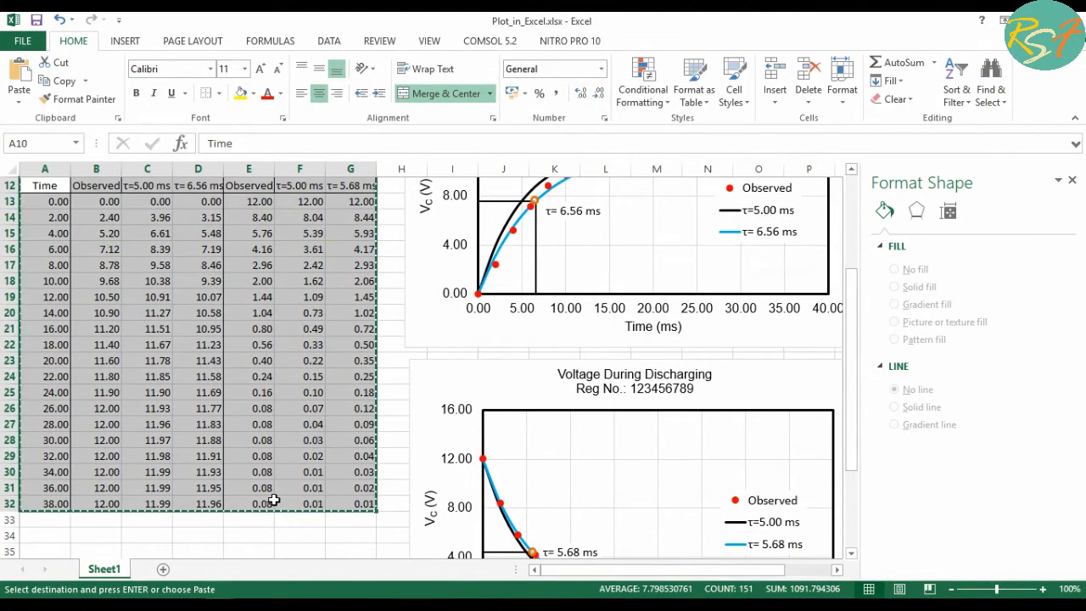
key("alt+Tab")
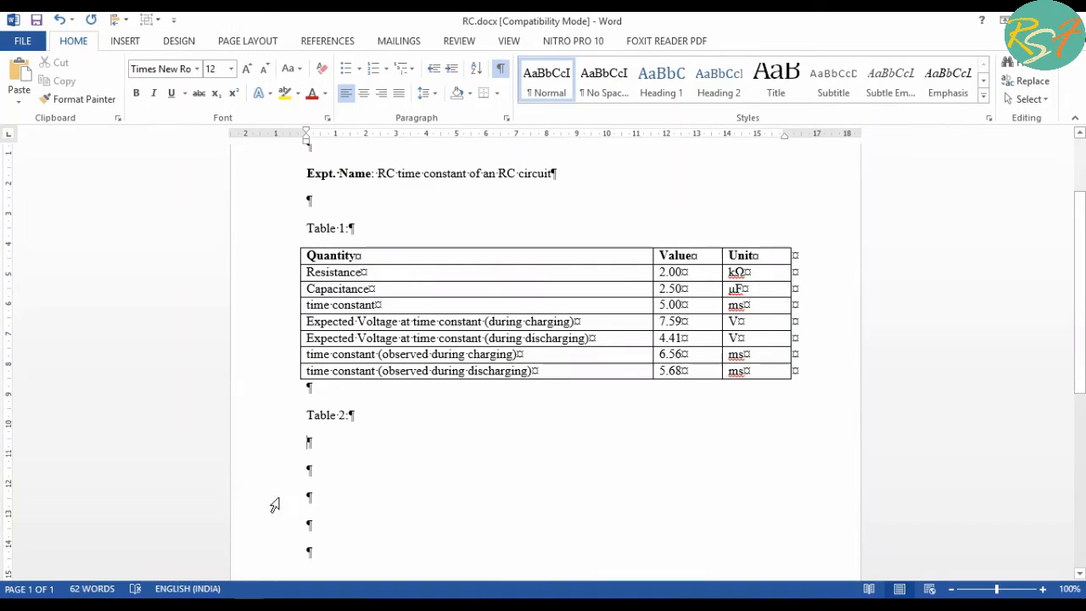
left_click(347, 458)
key("ctrl+v")
key("ctrl")
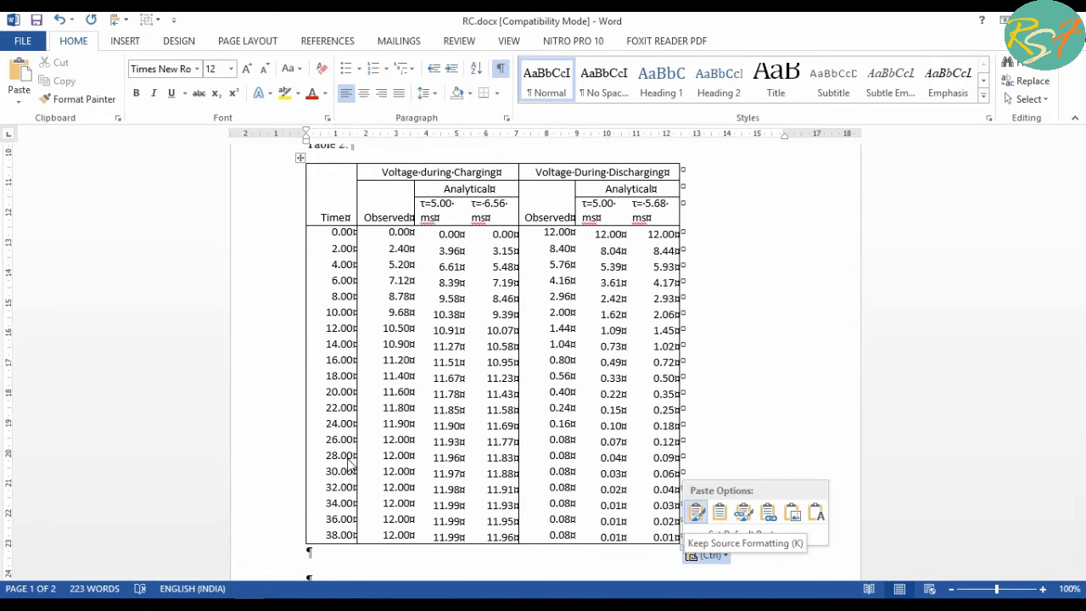
key("s")
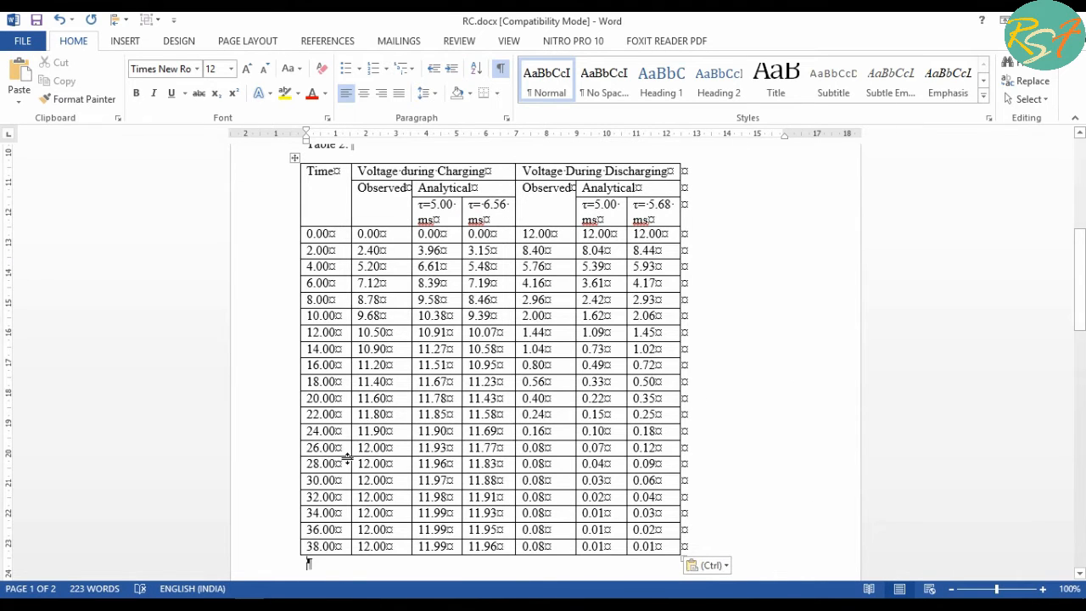
AutoFit the voltage data table under Table 2 to the window width
left_click(293, 162)
left_click(803, 41)
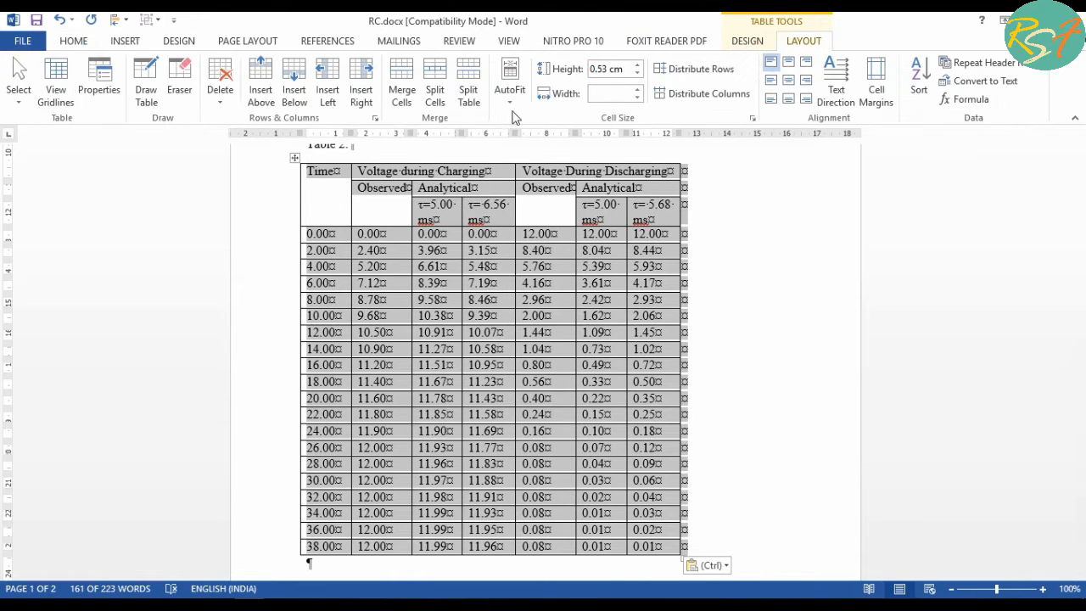
left_click(512, 104)
left_click(547, 138)
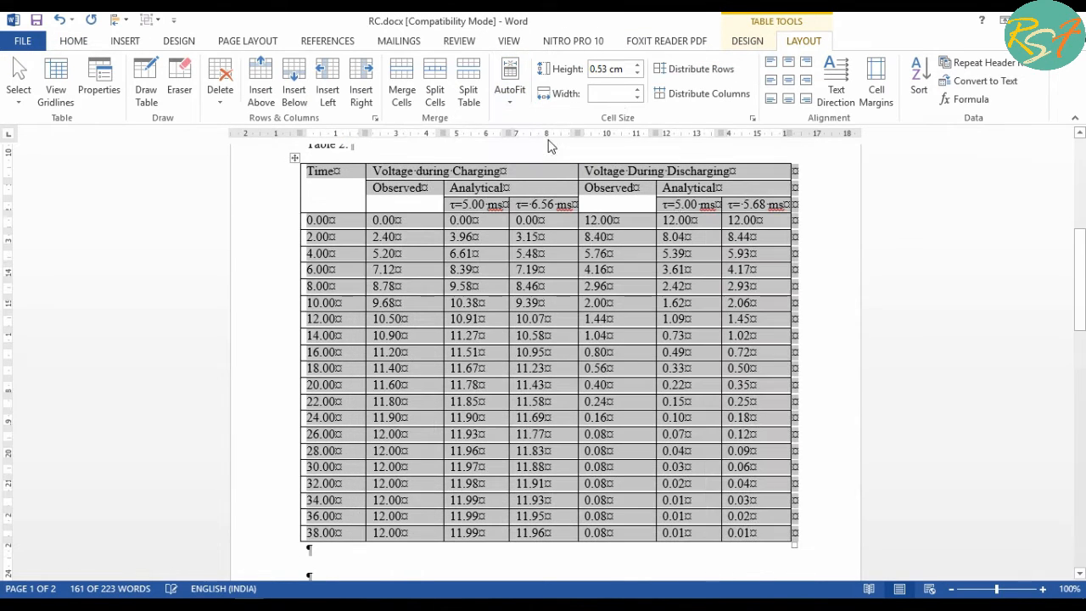
Make the Time, Voltage during Charging and Voltage During Discharging headings of Table 2 bold
scroll(803, 282, "up", 2)
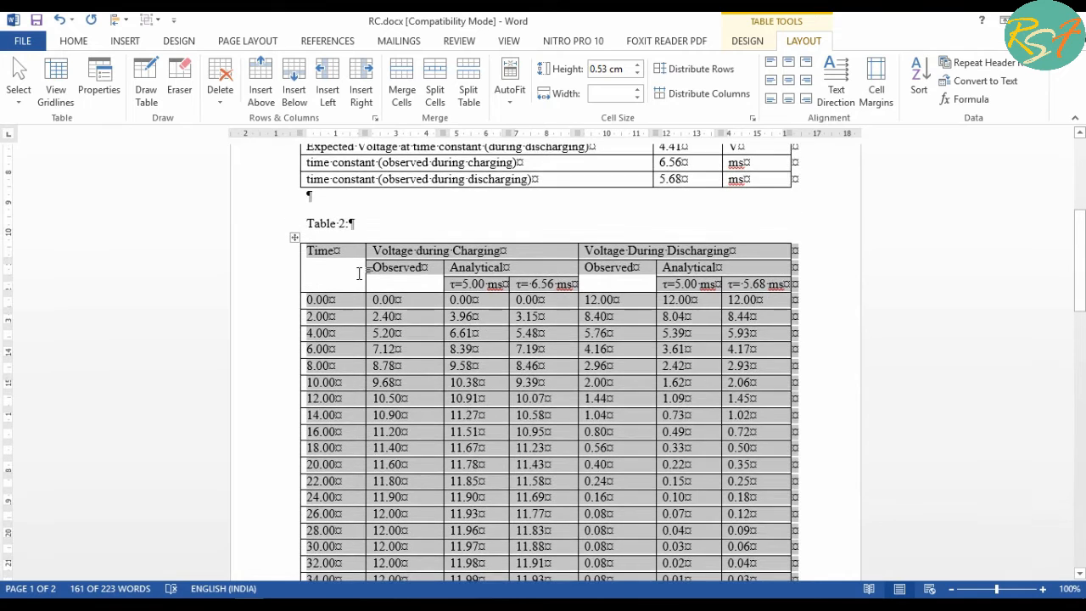
left_click(311, 253)
left_click_drag(590, 244, 695, 240)
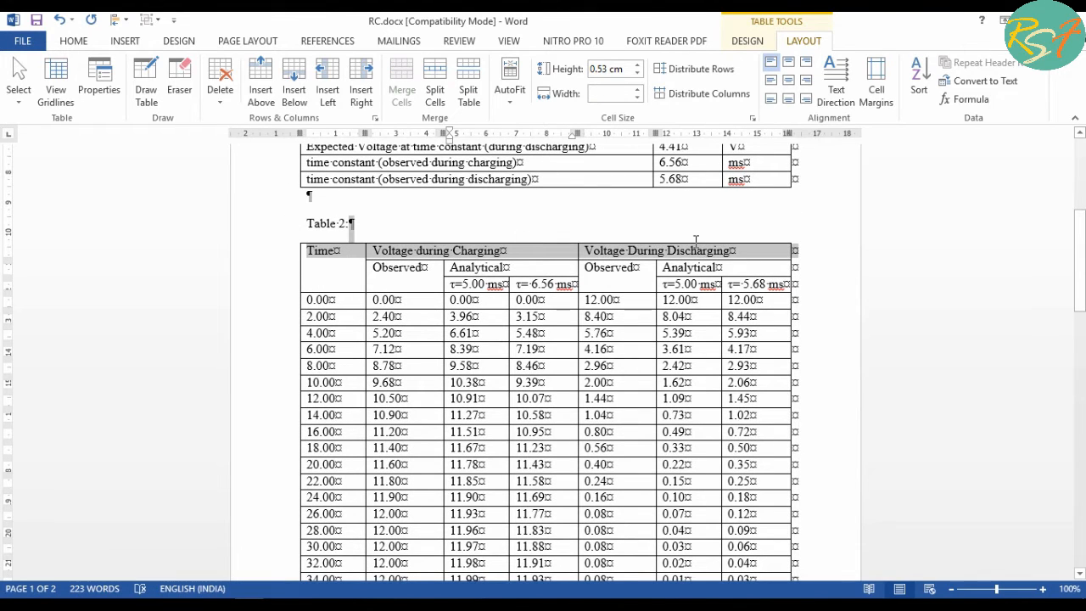
key("ctrl+b")
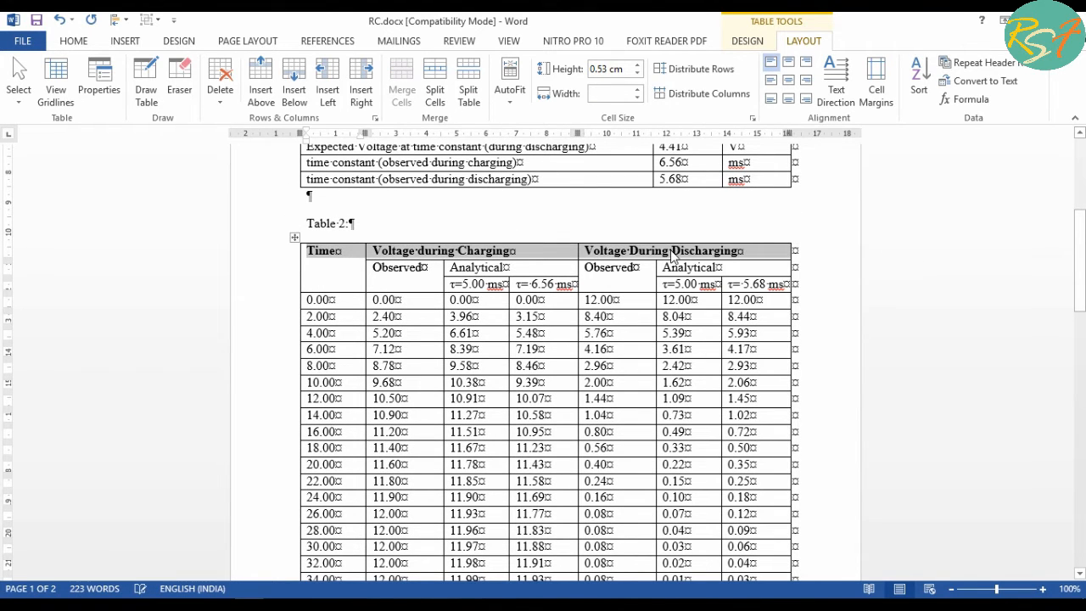
Center the text of Table 2's three header rows horizontally and vertically in their cells
left_click(451, 299)
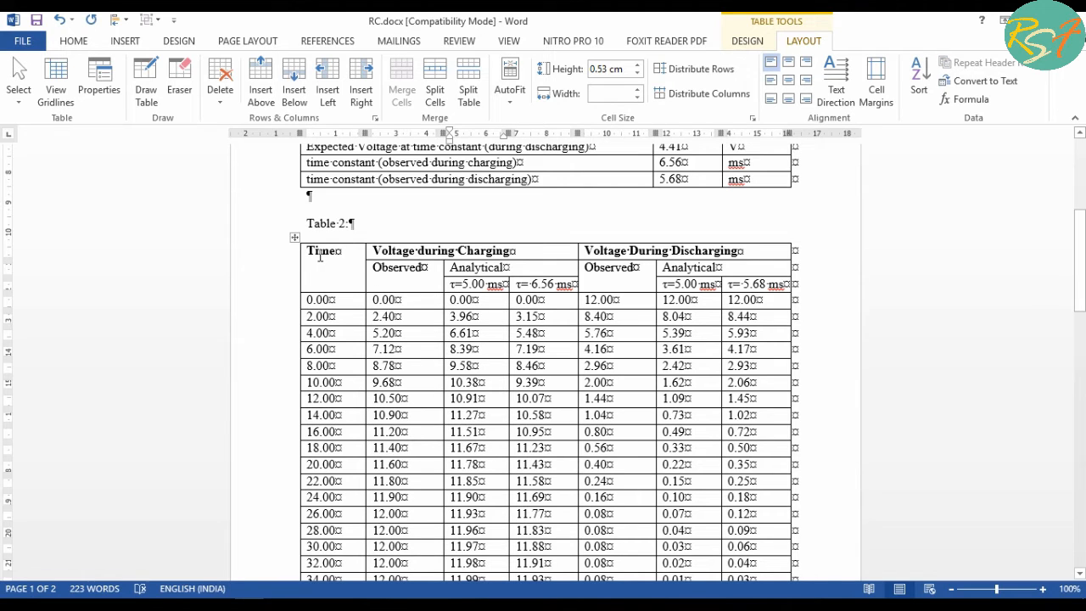
left_click_drag(319, 254, 654, 256)
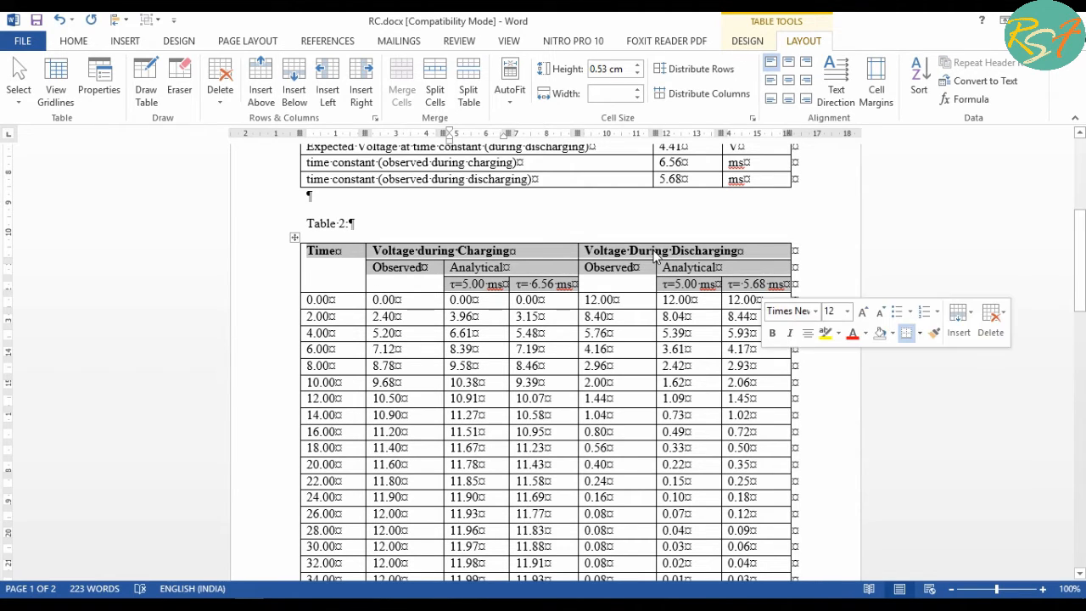
left_click(789, 83)
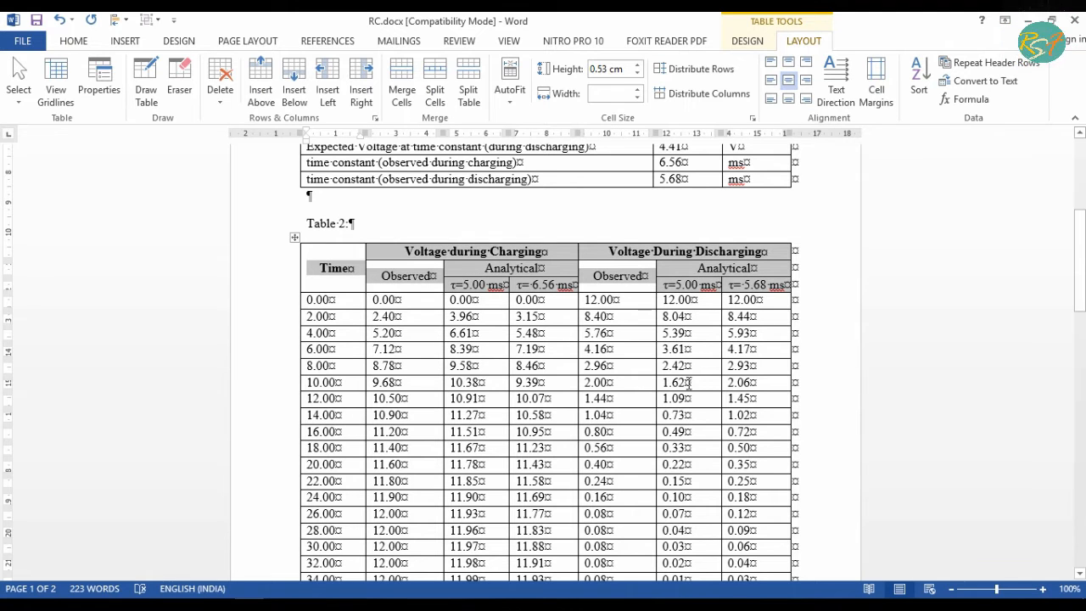
Add the unit "(ms)" to the Time heading and "(V)" to both voltage headings of Table 2
left_click(384, 336)
left_click(356, 271)
type("(ms)")
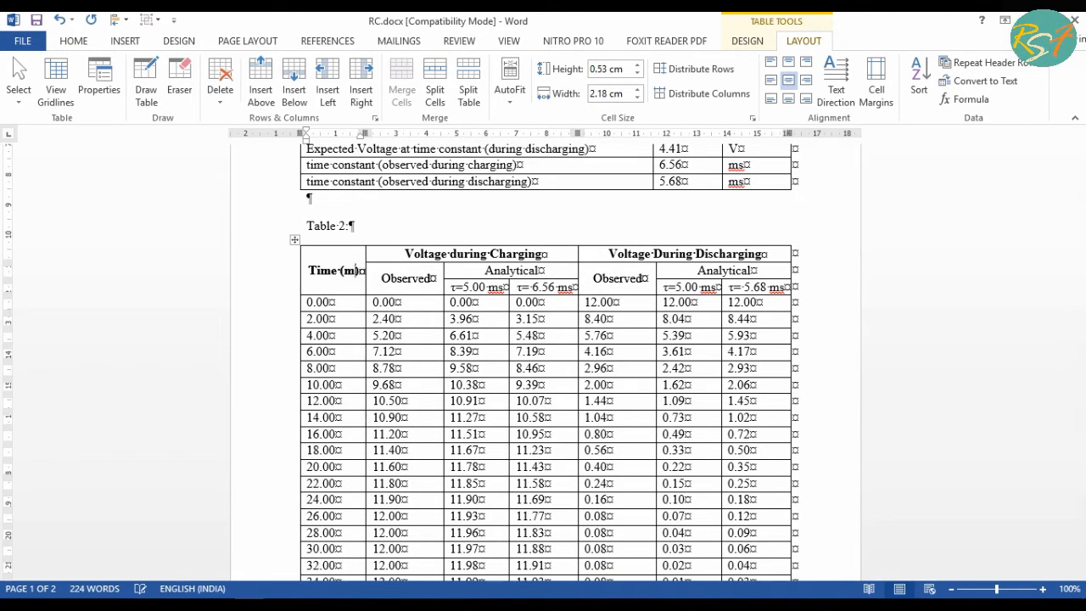
left_click(543, 253)
type("(V)")
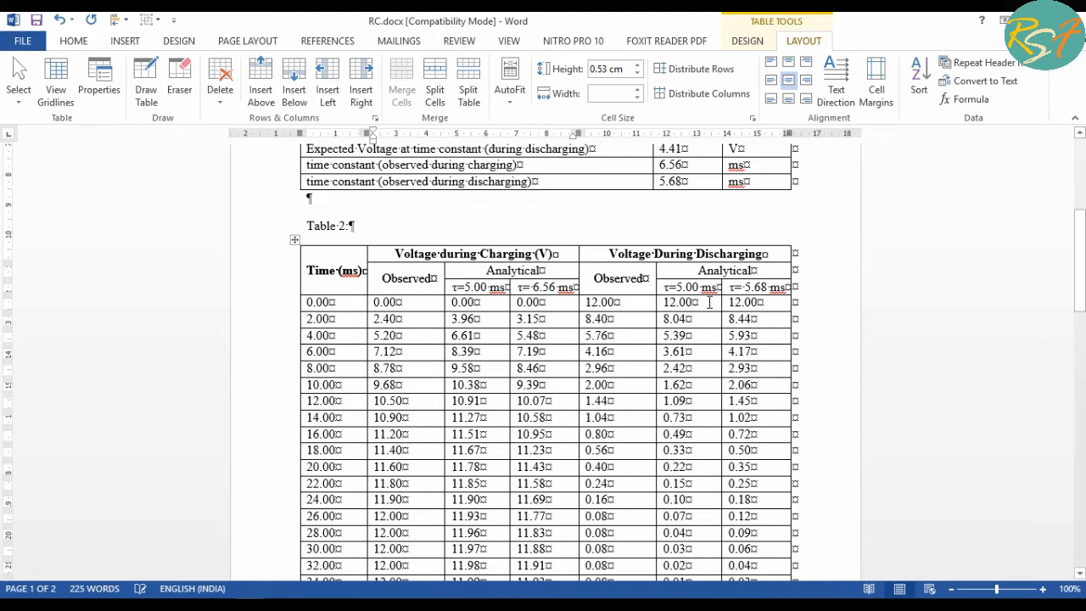
left_click(767, 253)
type("(V)")
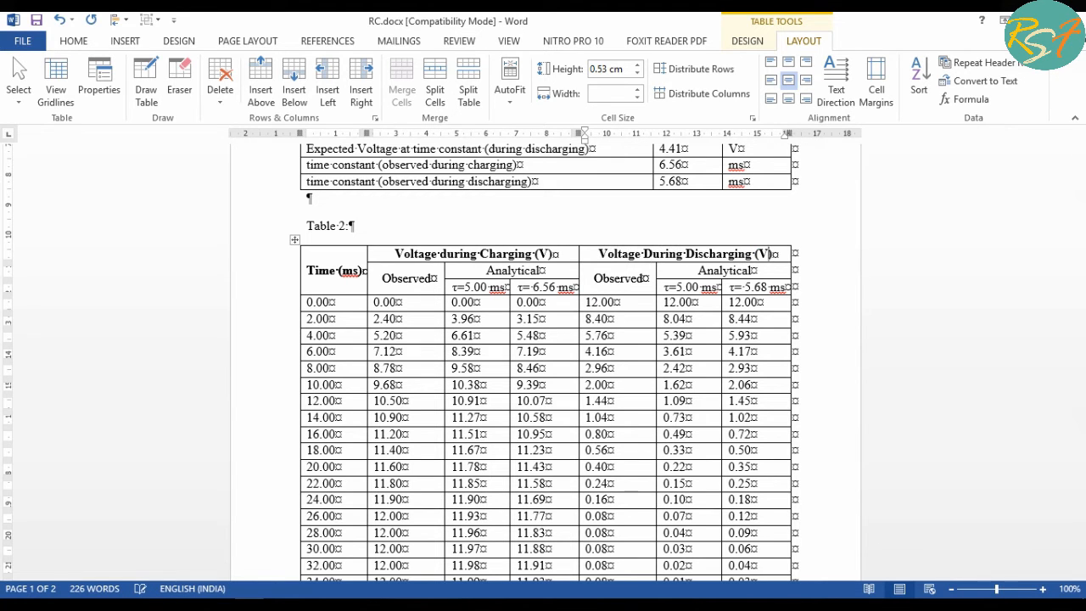
Insert two blank paragraphs at the start of the second page, below the Table 2 page
scroll(899, 366, "down", 8)
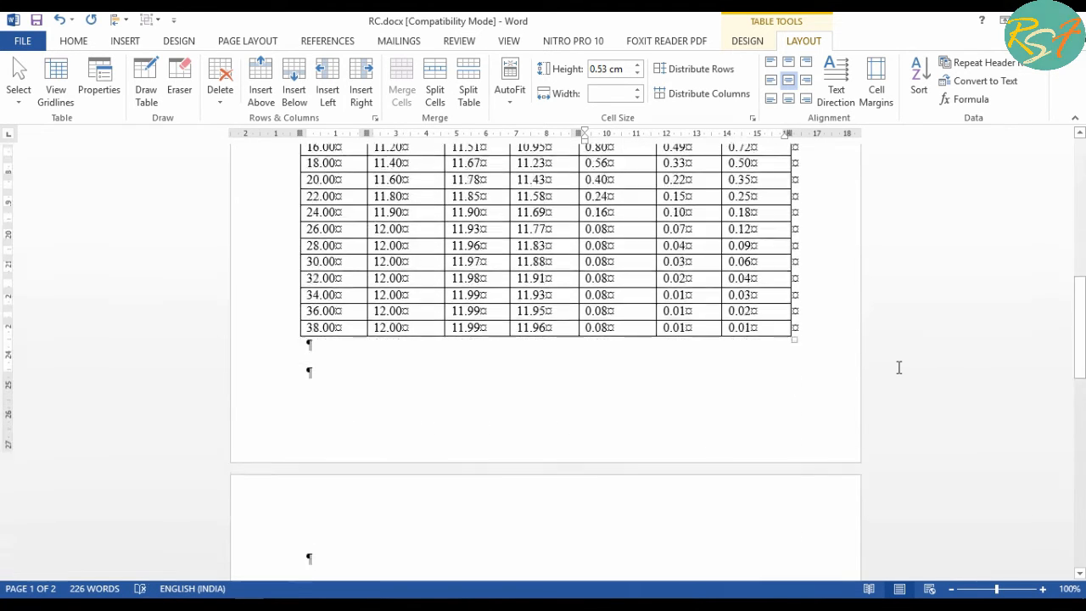
scroll(899, 366, "down", 2)
left_click(355, 402)
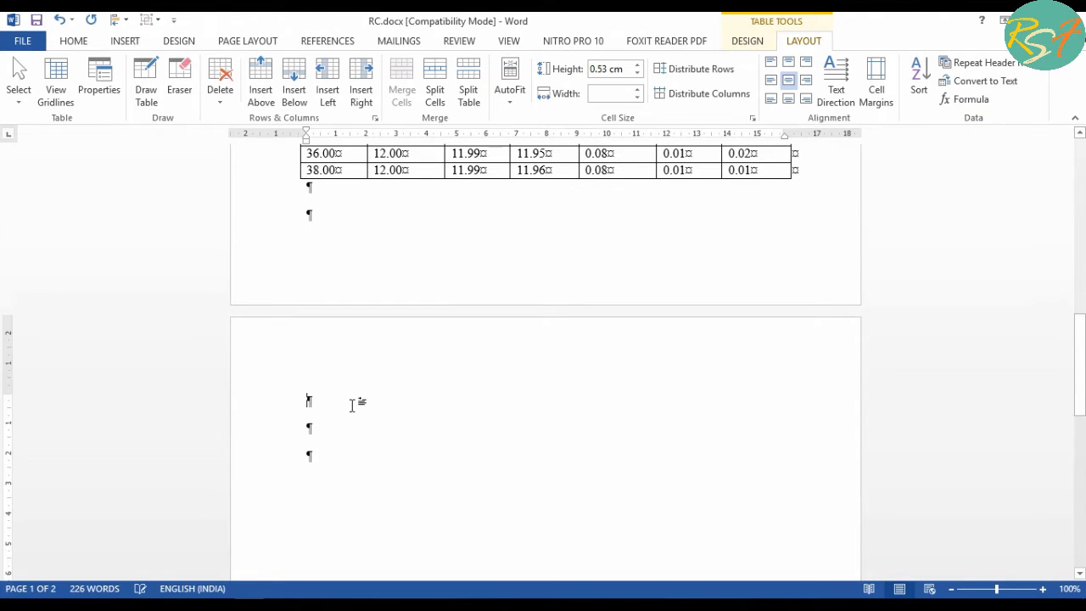
key("Return")
key("Return")
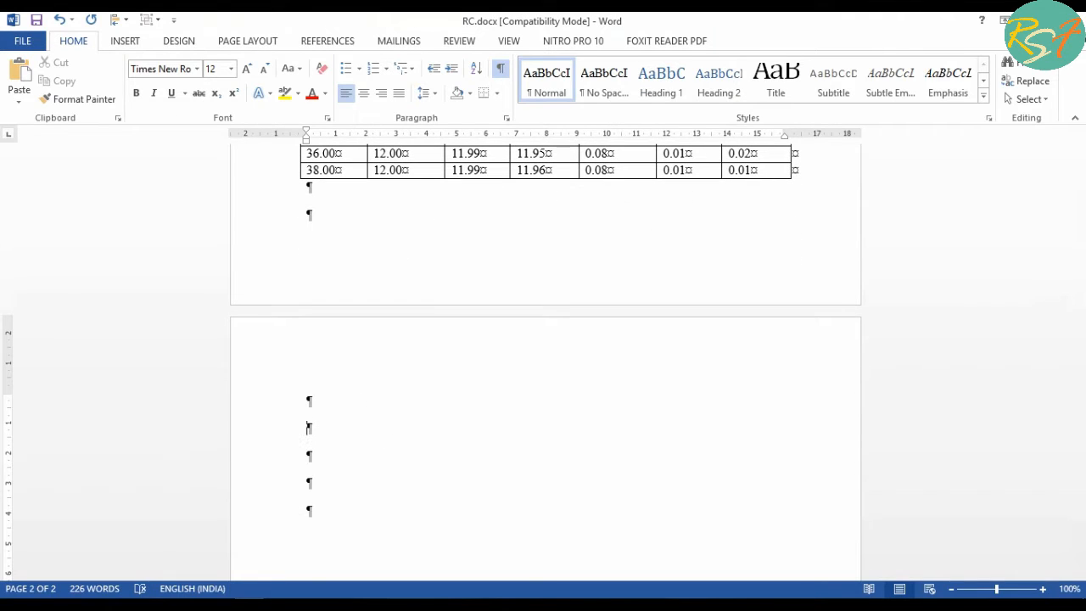
Copy the Voltage During Charging chart from the Excel workbook and paste it onto the second page of the Word report
key("alt+Tab")
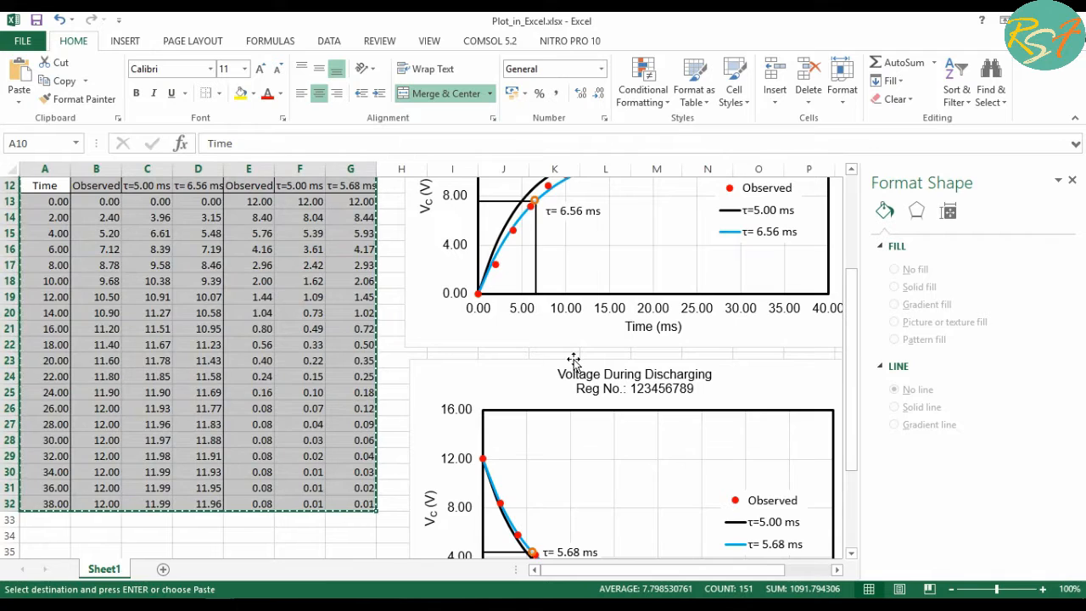
scroll(573, 360, "up", 4)
left_click(479, 253)
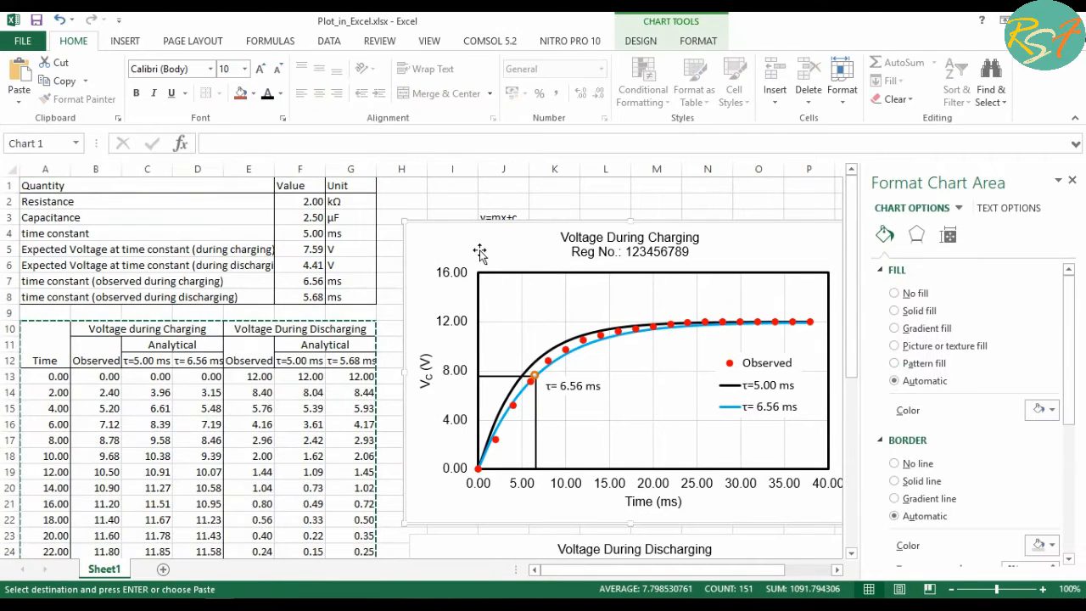
key("ctrl+c")
key("alt+Tab")
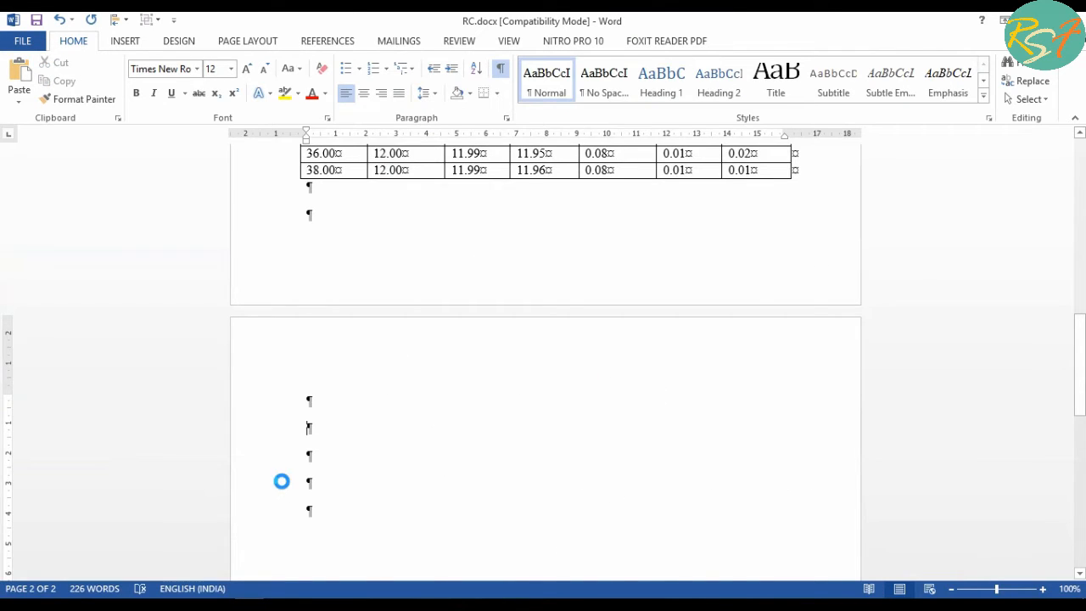
key("ctrl+v")
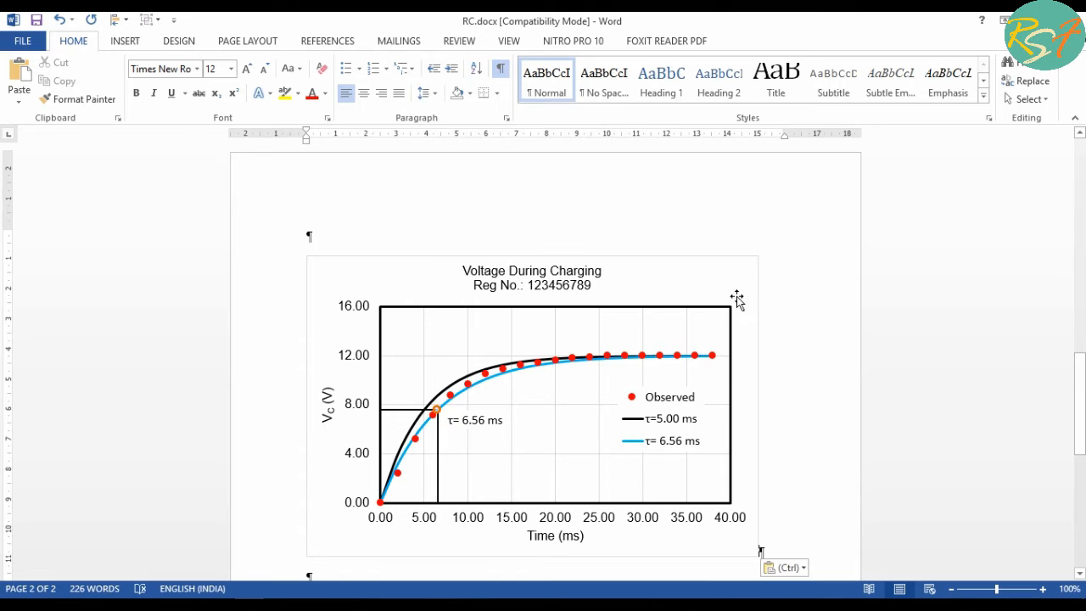
Set the charging chart's text wrapping to Top and Bottom and center it horizontally on the page
left_click(617, 294)
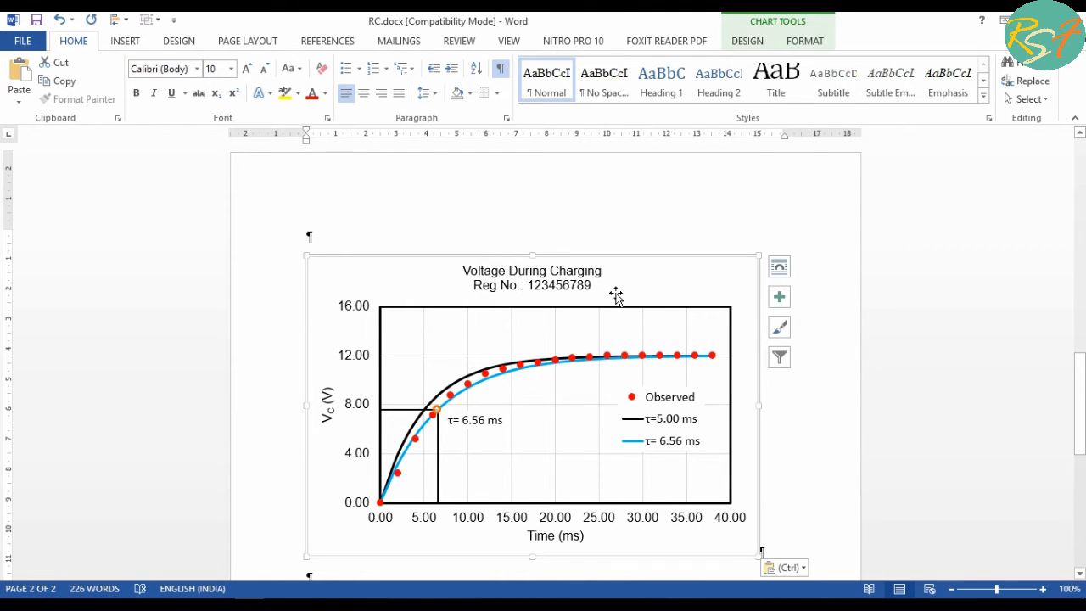
left_click(779, 268)
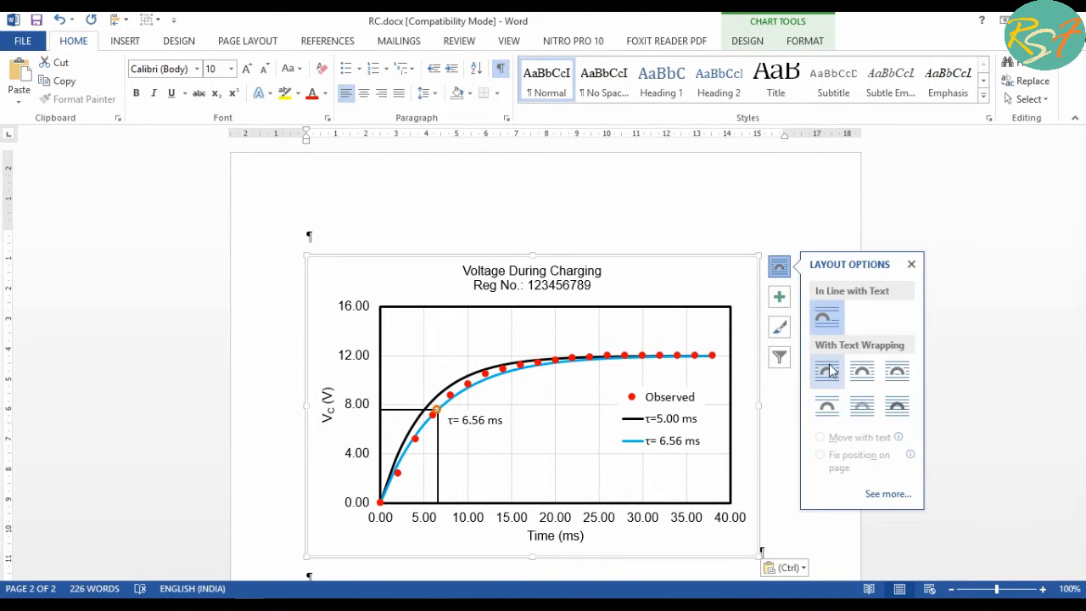
left_click(828, 409)
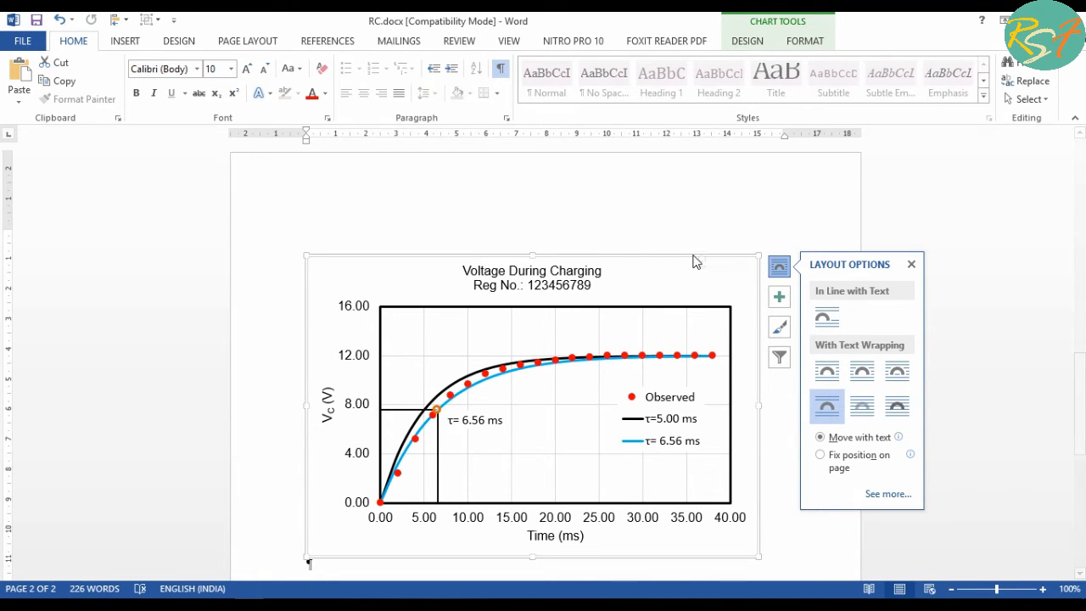
left_click(795, 44)
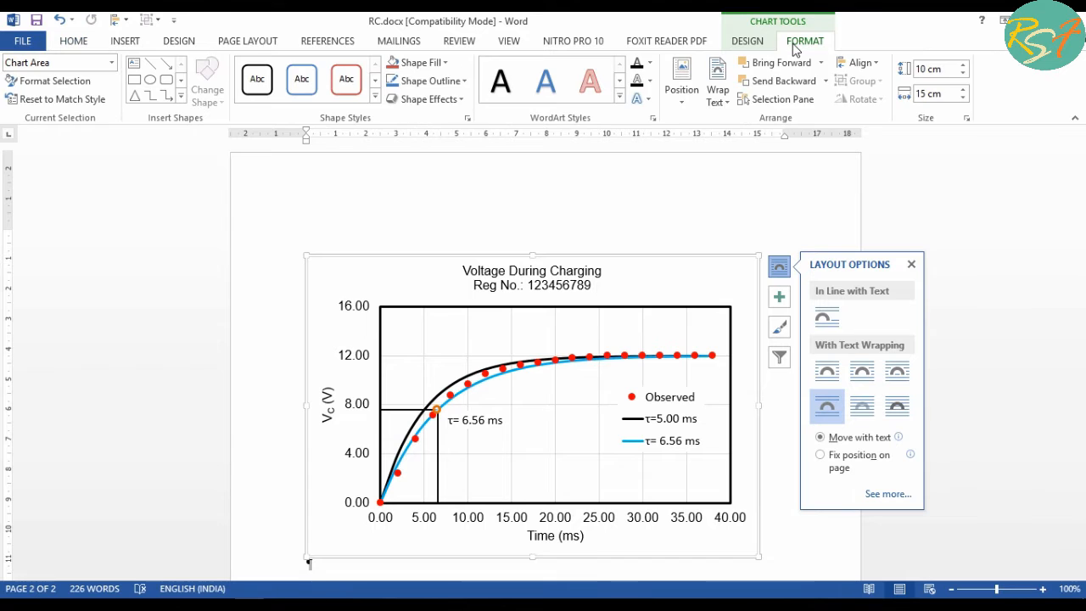
left_click(857, 62)
left_click(882, 105)
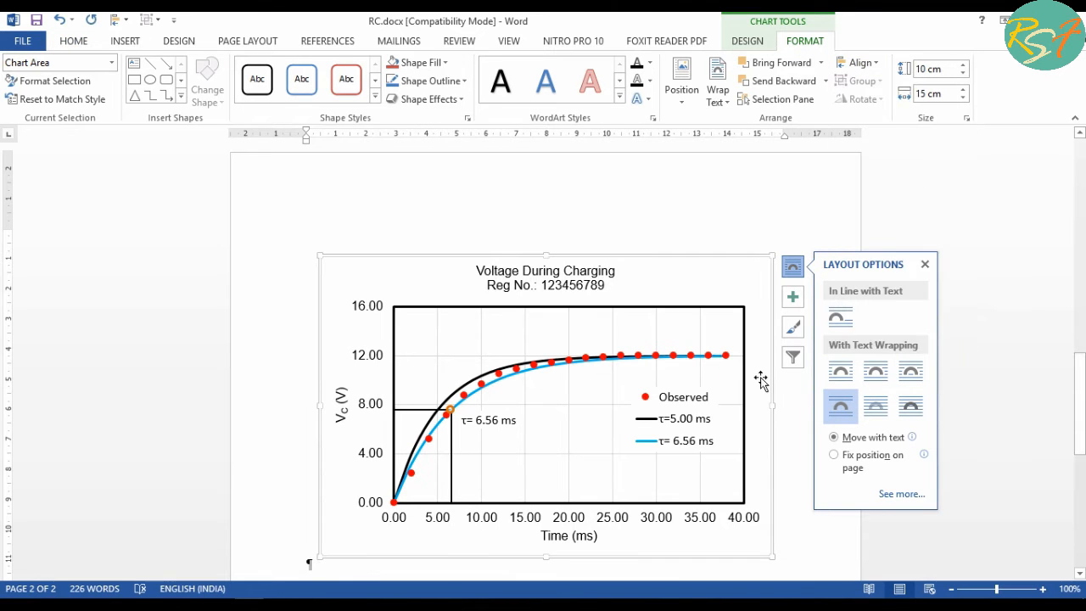
Copy the Voltage During Discharging chart from the Excel workbook and paste it below the charging chart in Word
scroll(763, 484, "down", 3)
left_click(365, 463)
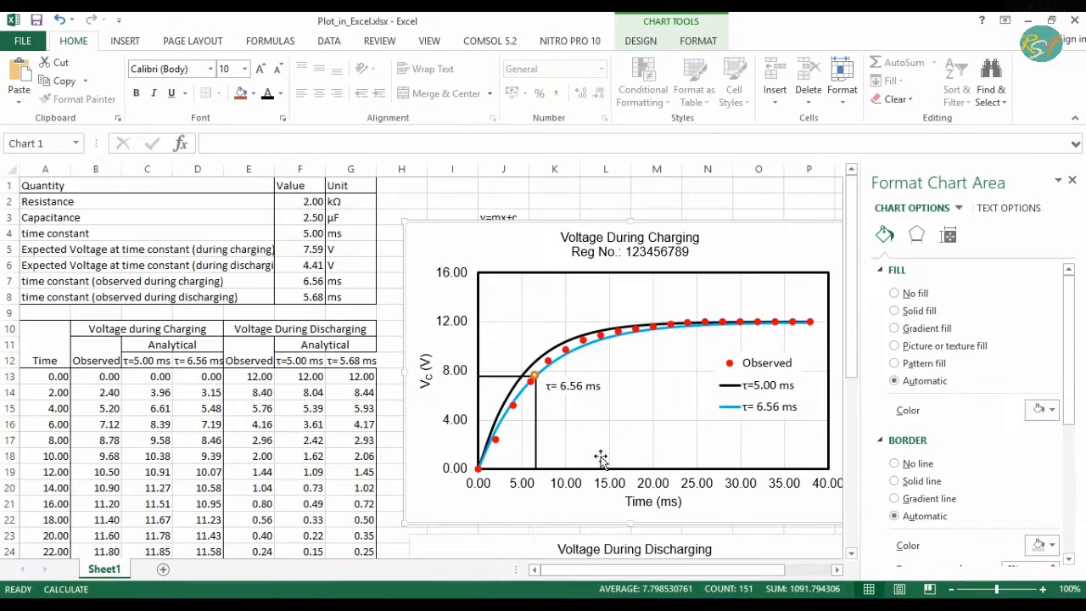
scroll(600, 458, "down", 2)
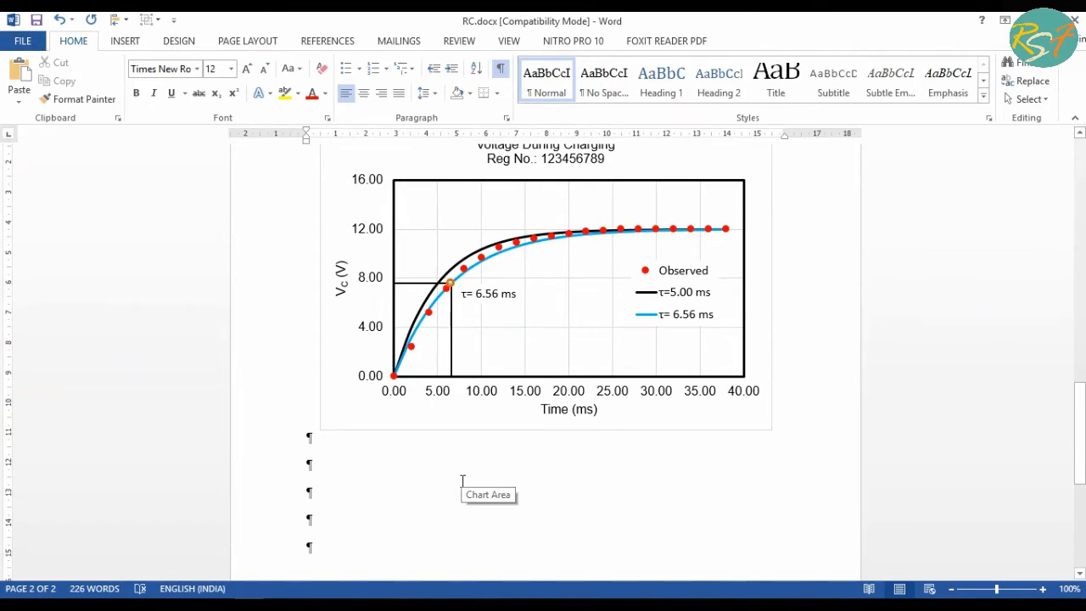
key("ctrl+v")
Set the discharging chart's text wrapping to Top and Bottom and center it horizontally on the page
left_click(727, 291)
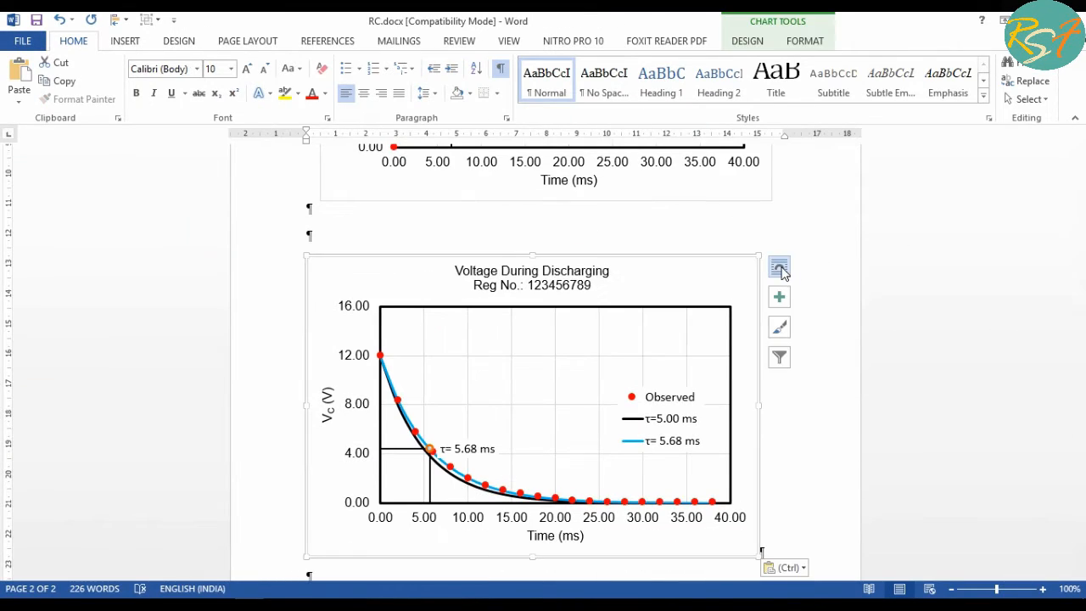
left_click(779, 266)
left_click(829, 403)
left_click(804, 41)
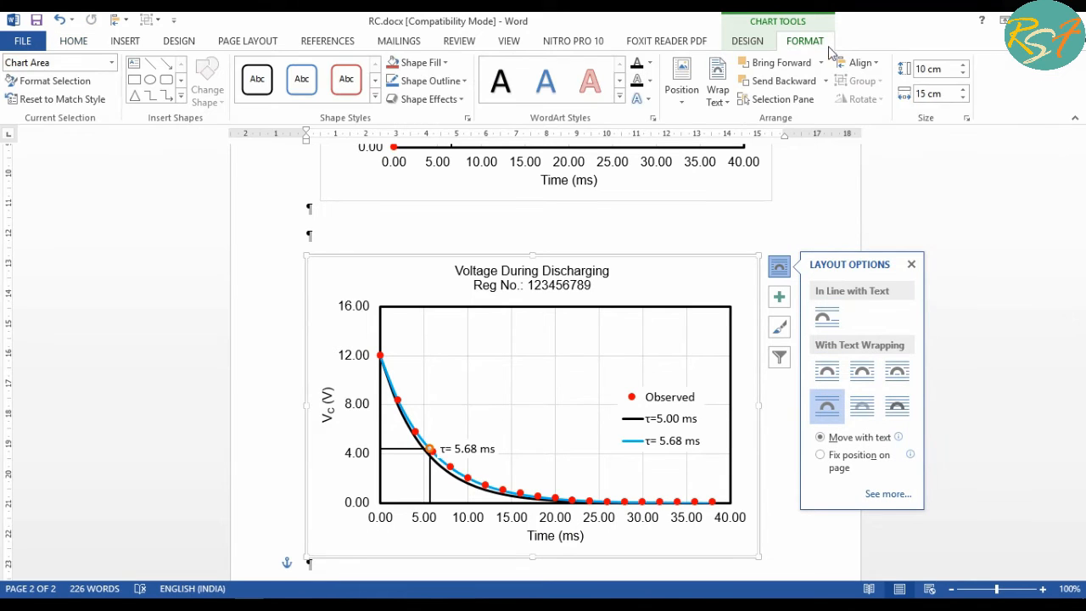
left_click(859, 62)
left_click(876, 85)
Shade the two Analytical columns under Voltage during Charging in Table 2 light red, including their headings
scroll(822, 194, "up", 12)
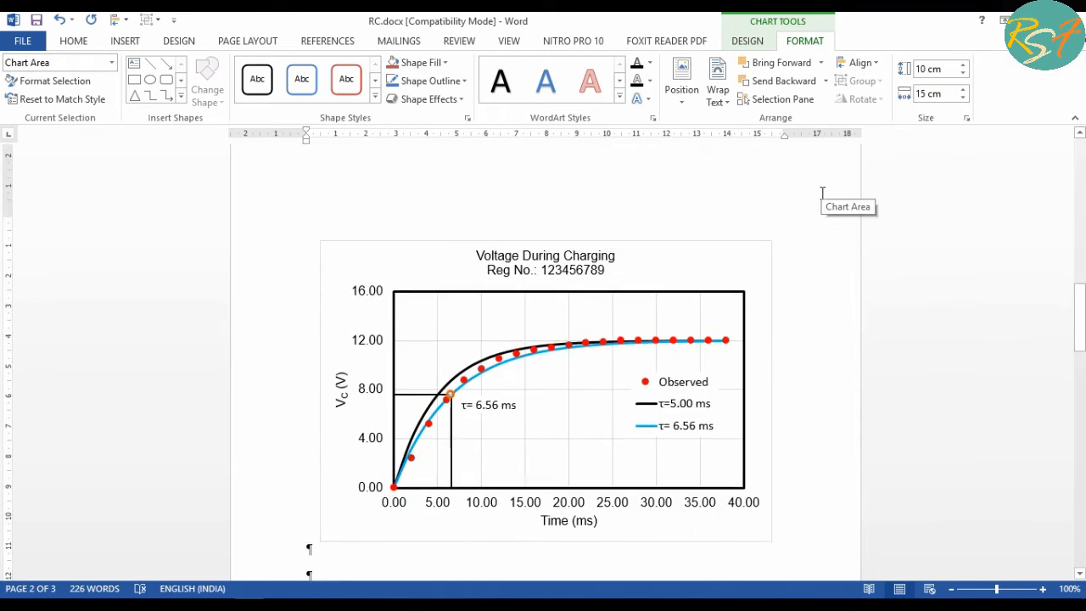
scroll(822, 194, "up", 10)
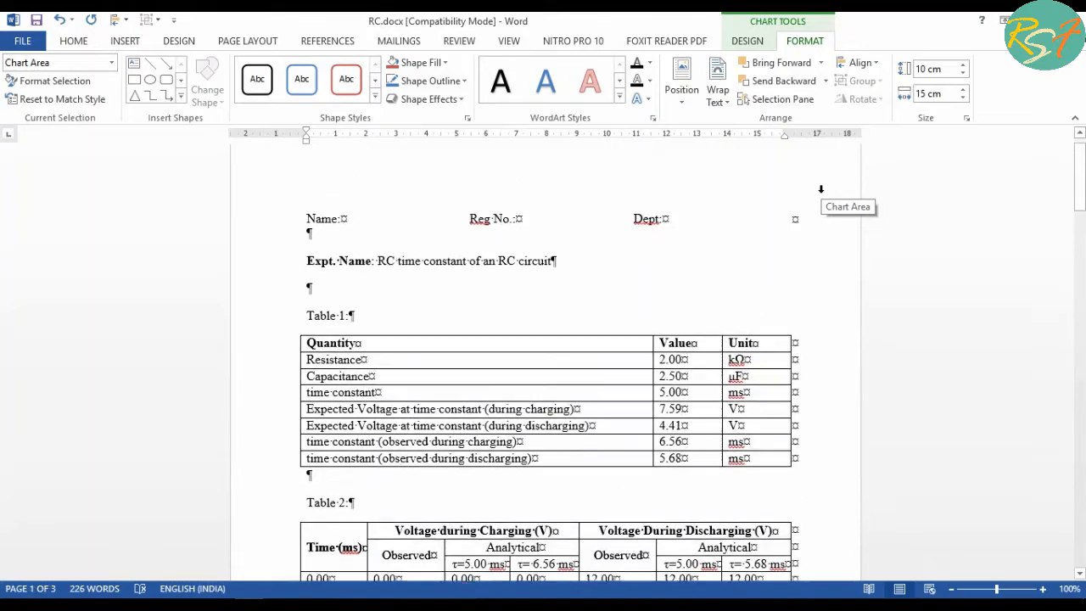
scroll(822, 194, "down", 3)
scroll(822, 193, "down", 4)
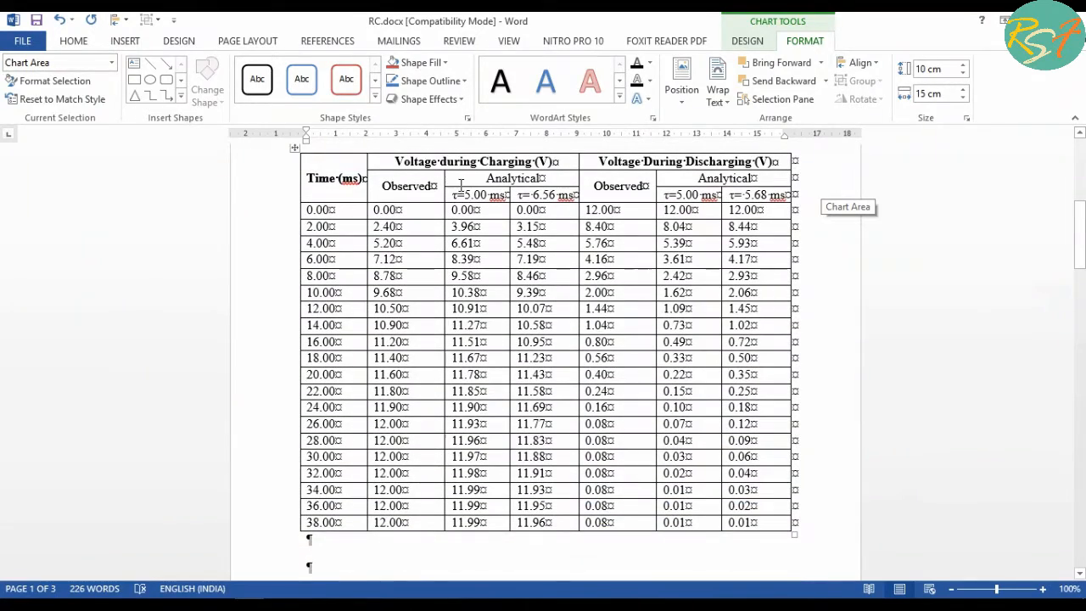
left_click_drag(461, 185, 543, 522)
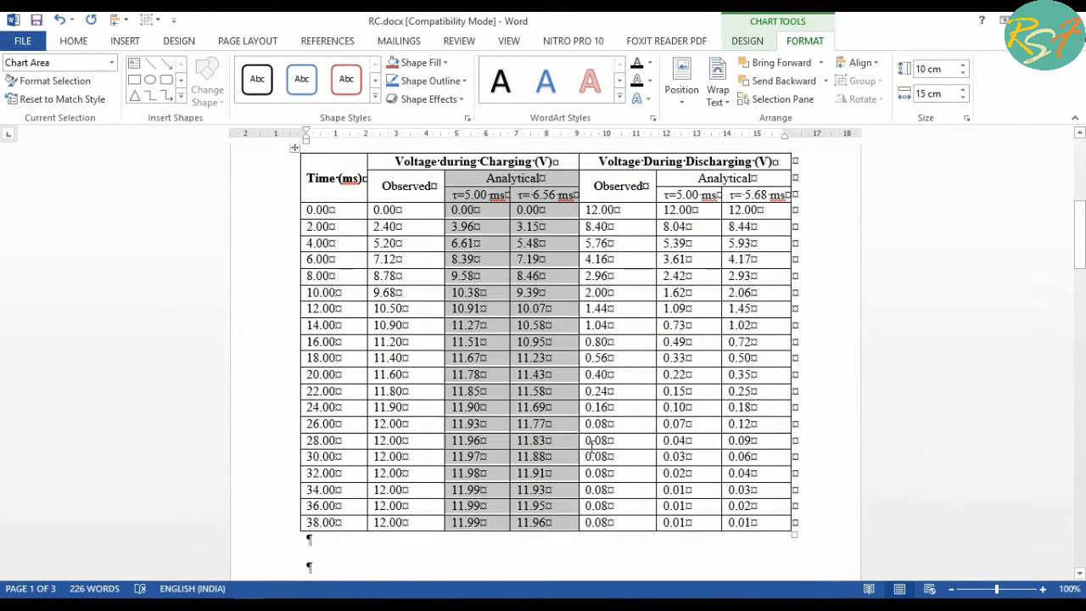
left_click(758, 44)
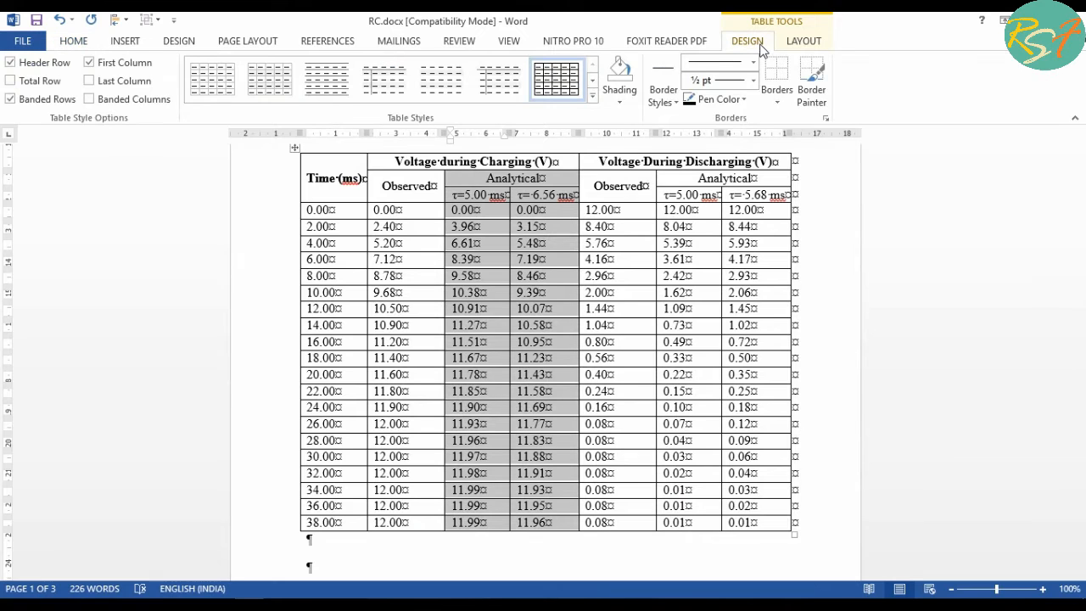
left_click(620, 103)
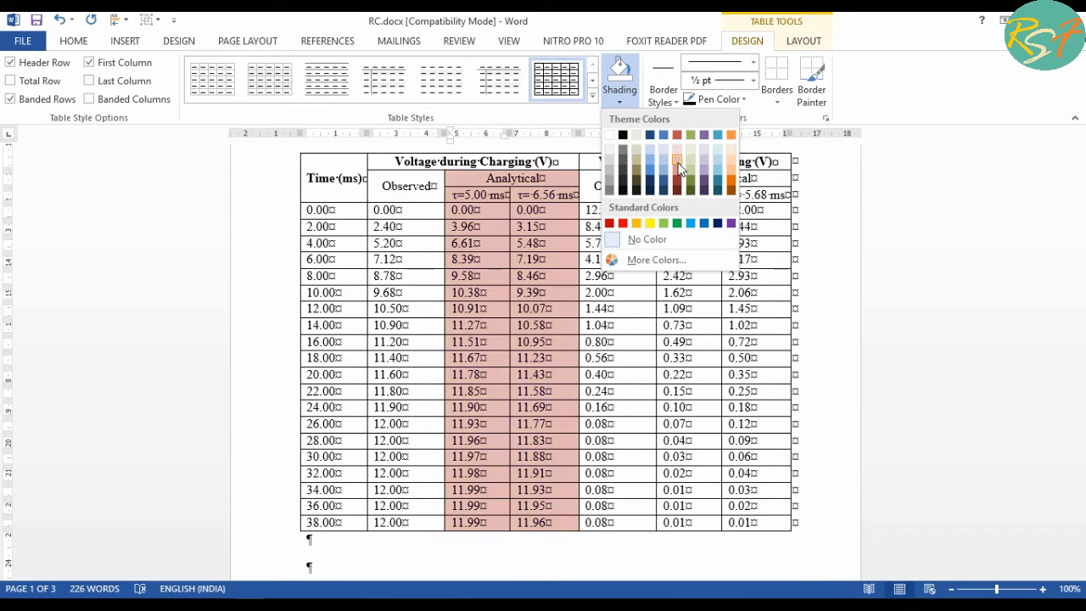
left_click(678, 163)
Apply the same light red shading to the two Analytical columns under Voltage During Discharging
left_click_drag(698, 178, 772, 522)
left_click(620, 72)
left_click(821, 296)
Remove the outline around the Voltage During Charging and Voltage During Discharging charts
scroll(822, 295, "up", 8)
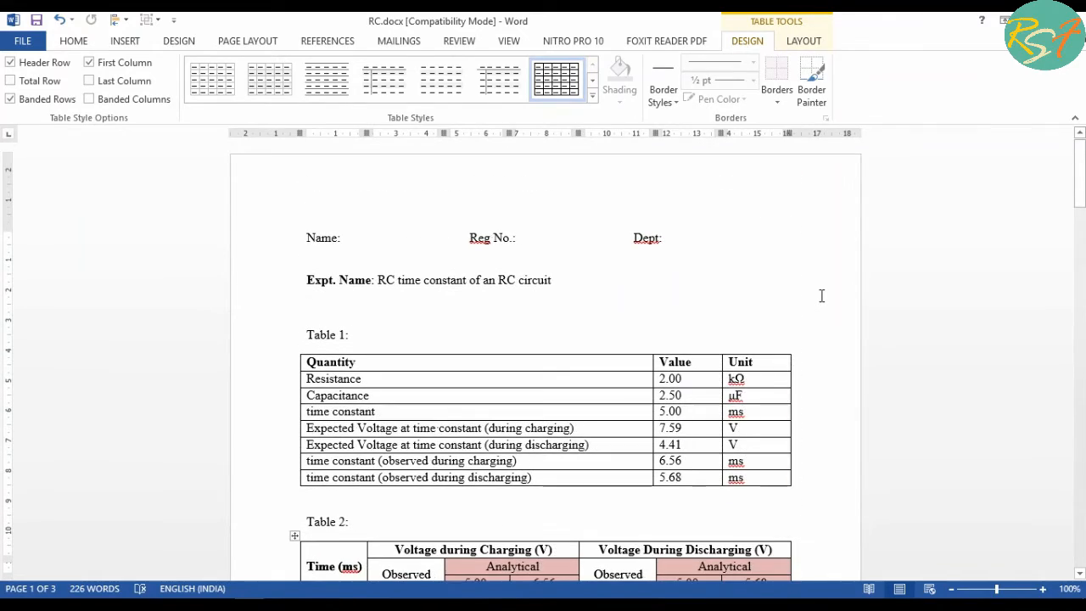
scroll(821, 296, "down", 15)
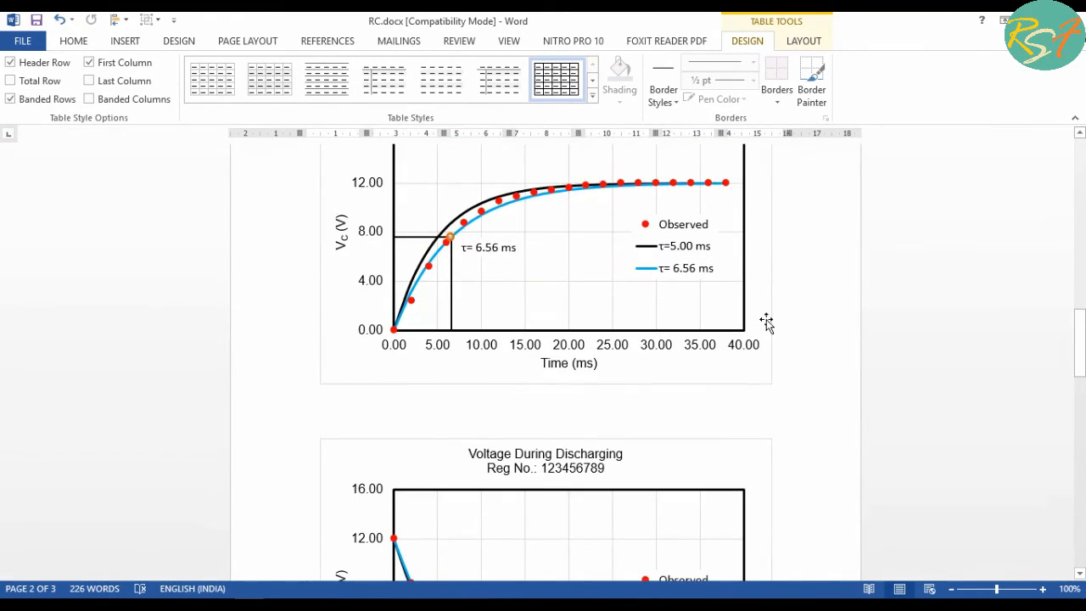
scroll(807, 310, "up", 4)
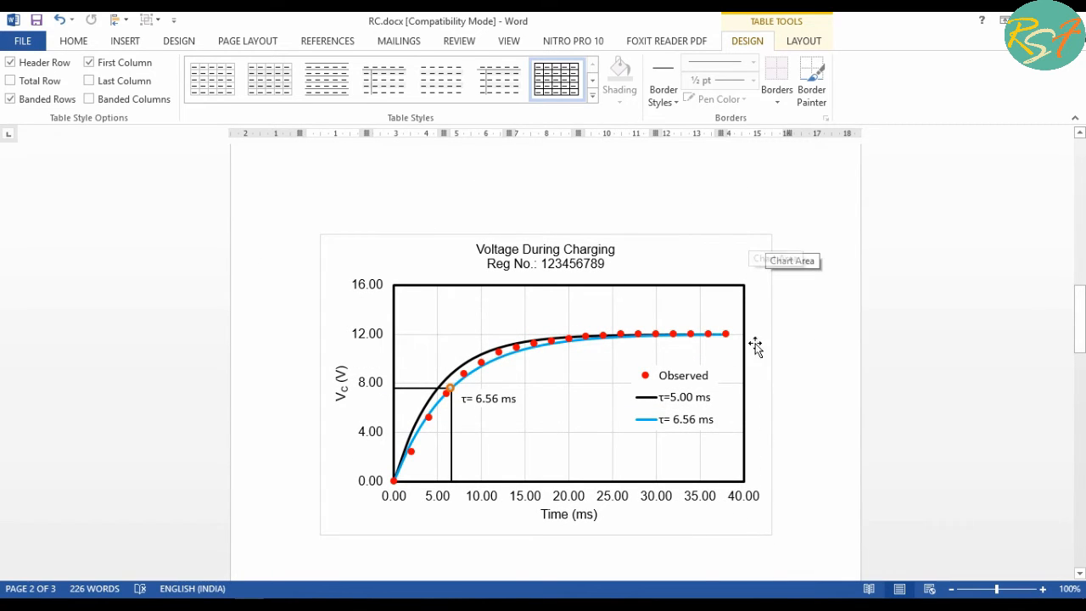
left_click(744, 266)
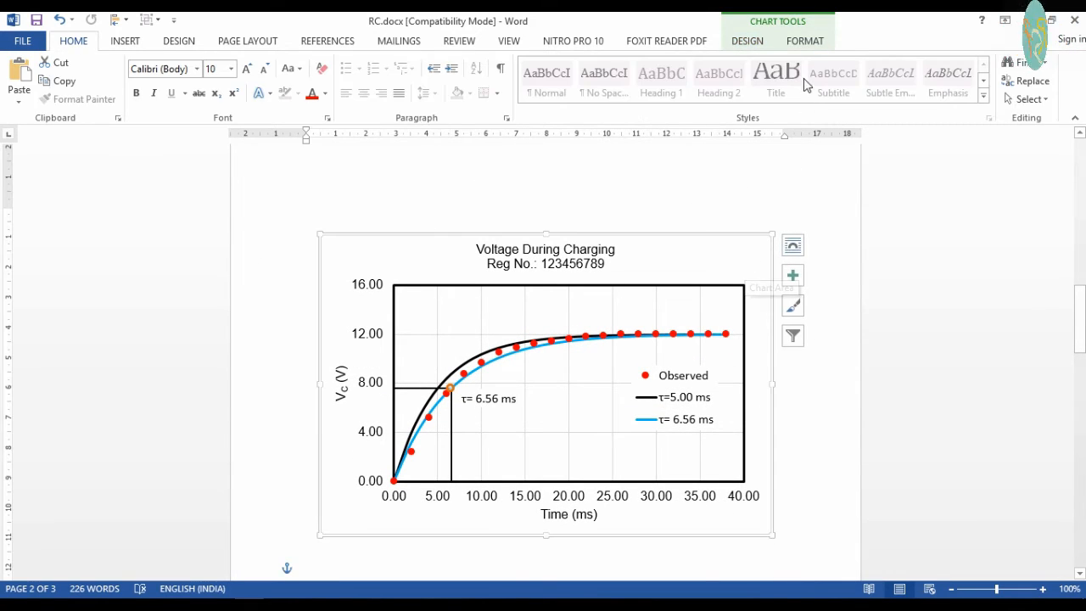
left_click(810, 42)
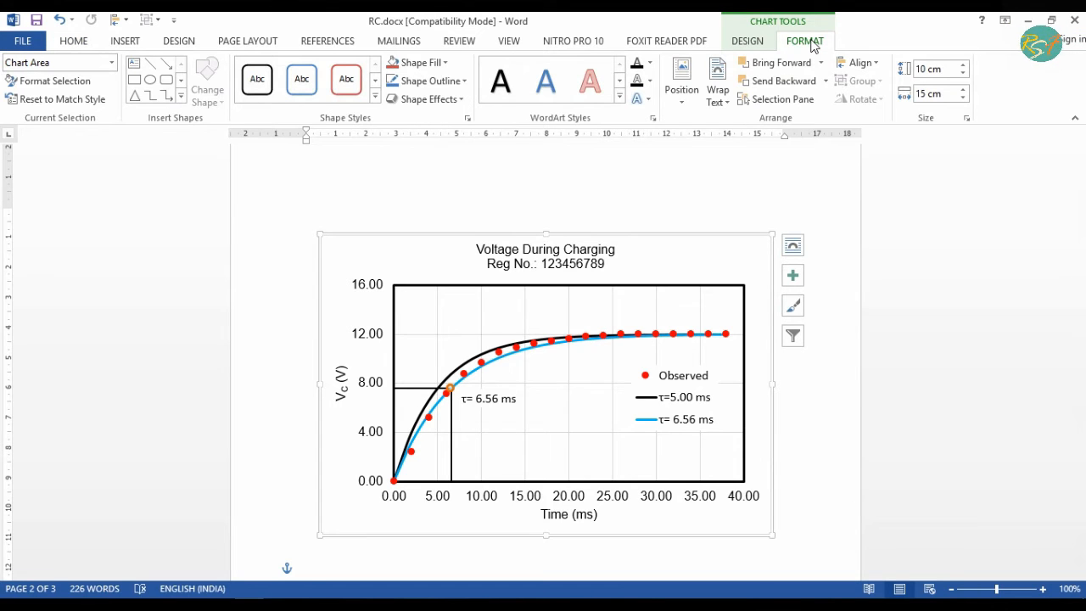
left_click(462, 81)
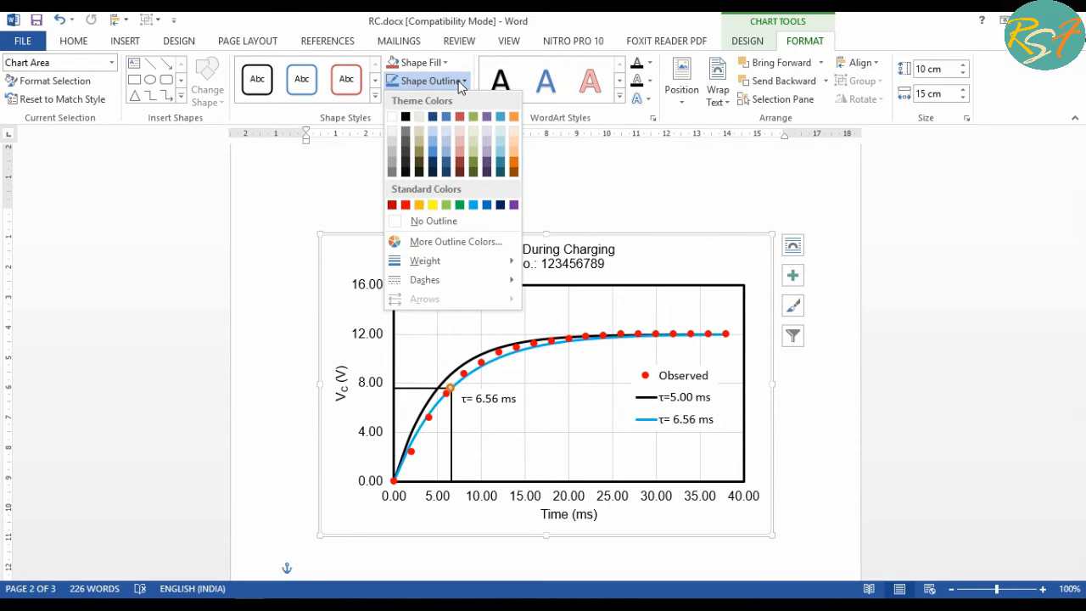
left_click(433, 221)
left_click(796, 363)
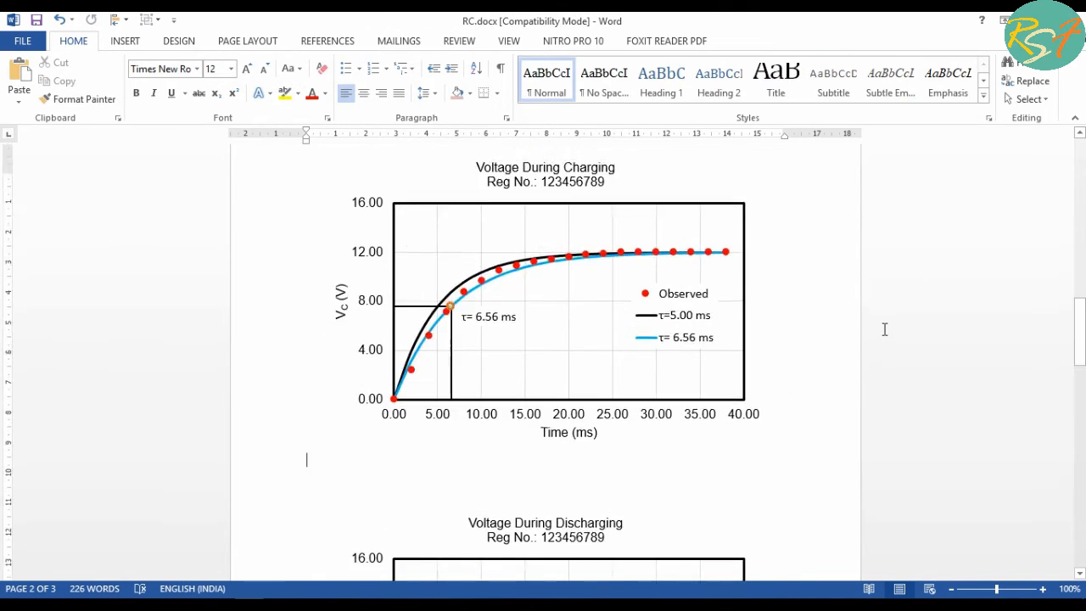
Show the formatting marks and delete the surplus empty paragraphs after the discharging chart to remove the blank third page
scroll(884, 330, "up", 18)
scroll(606, 376, "down", 20)
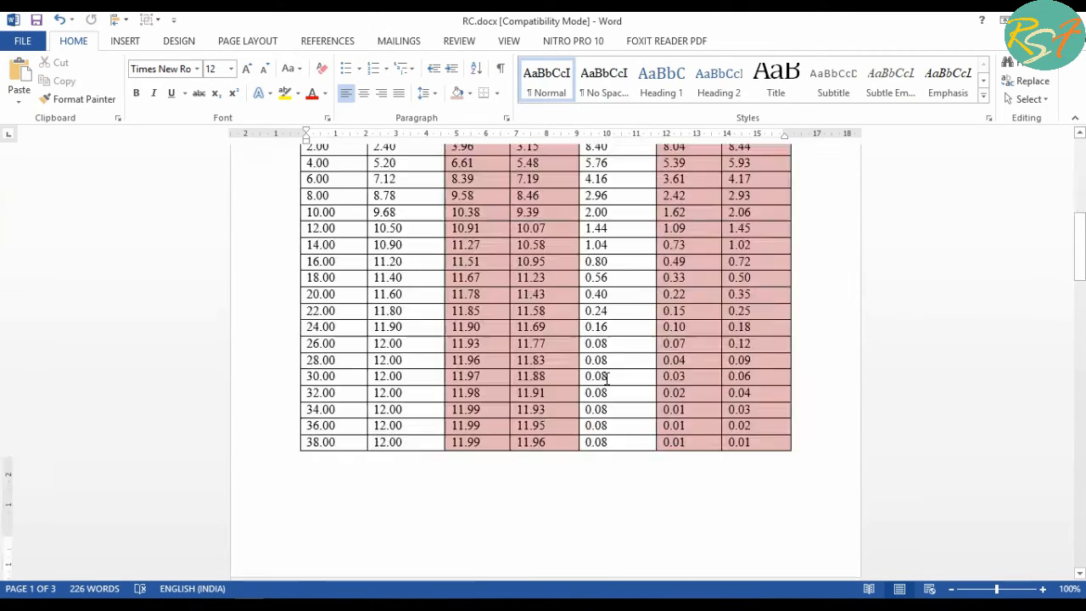
scroll(606, 376, "up", 3)
key("ctrl+shift+8")
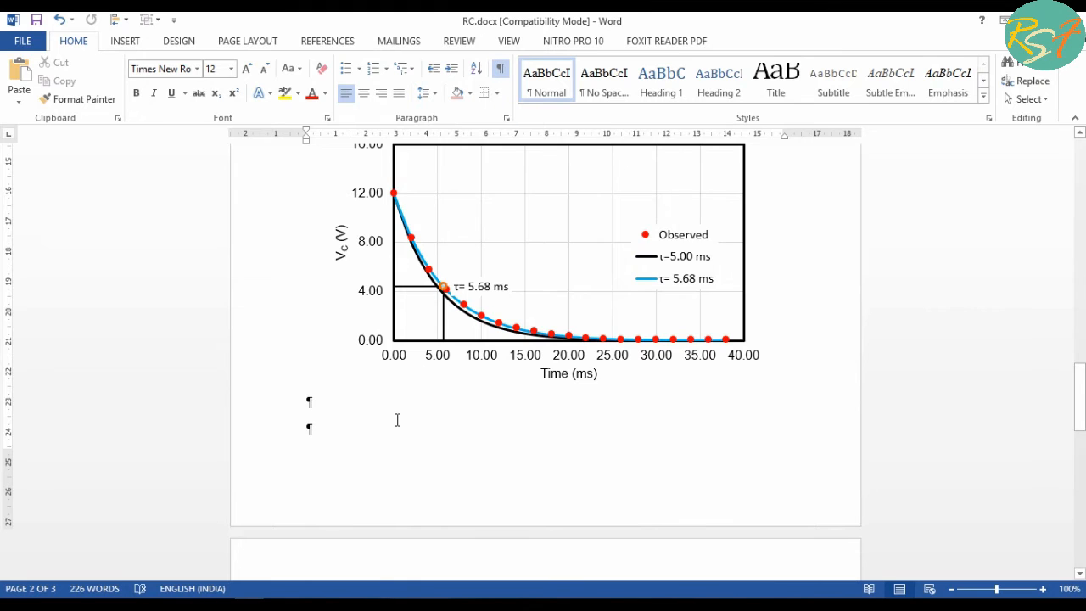
scroll(398, 419, "down", 8)
scroll(397, 419, "up", 7)
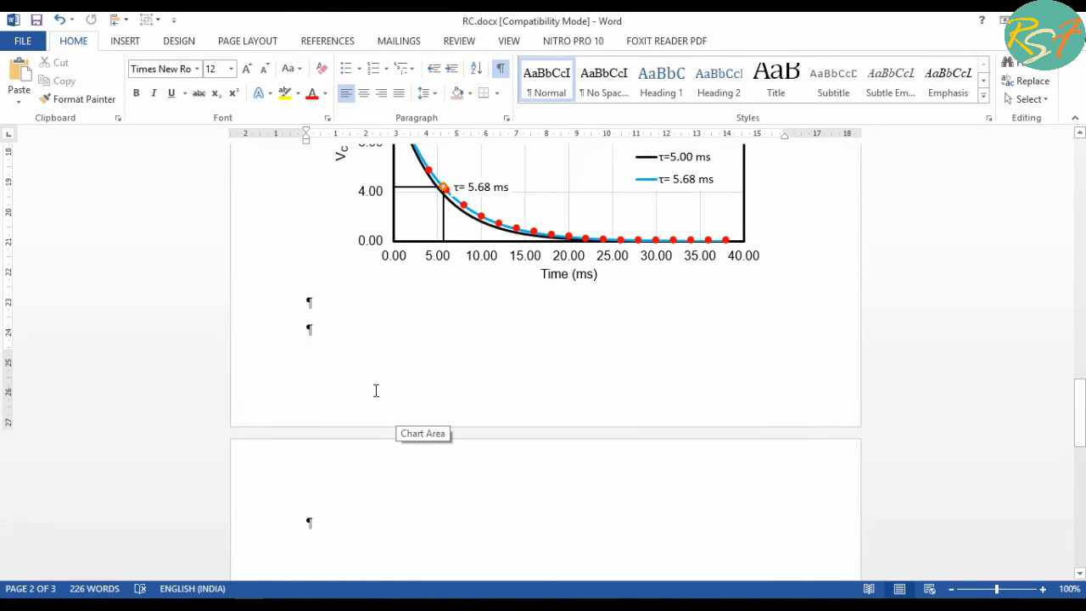
left_click(354, 334)
scroll(354, 335, "up", 3)
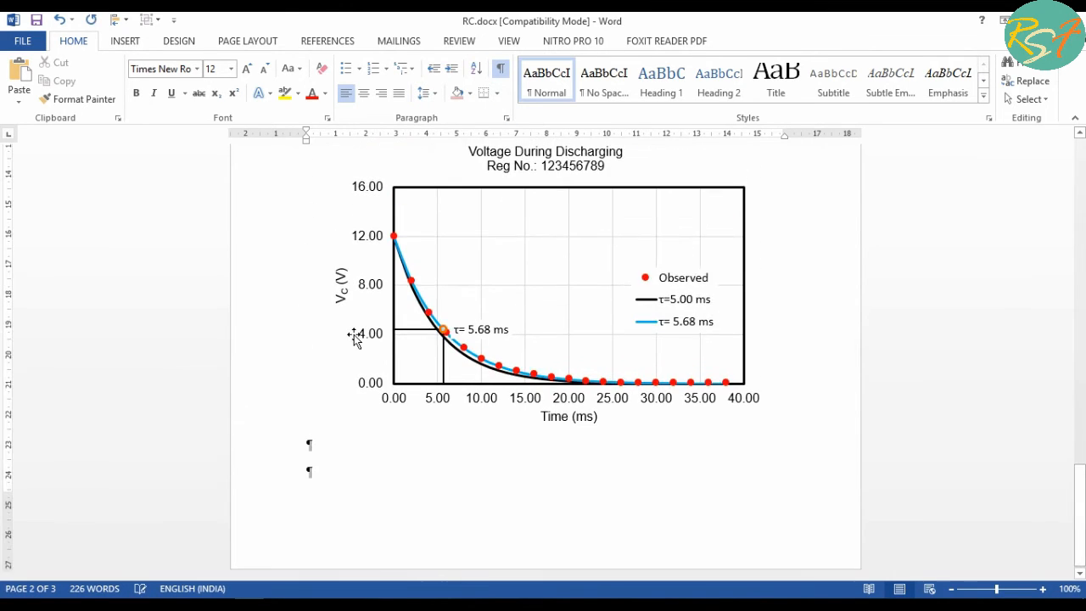
scroll(647, 532, "up", 1)
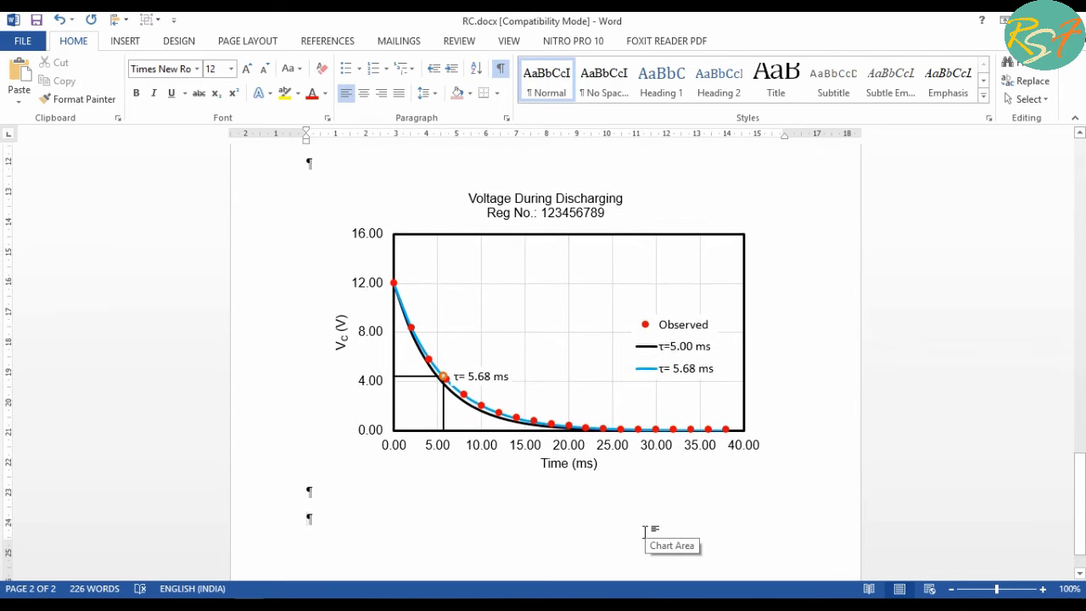
scroll(647, 532, "down", 1)
scroll(647, 533, "up", 15)
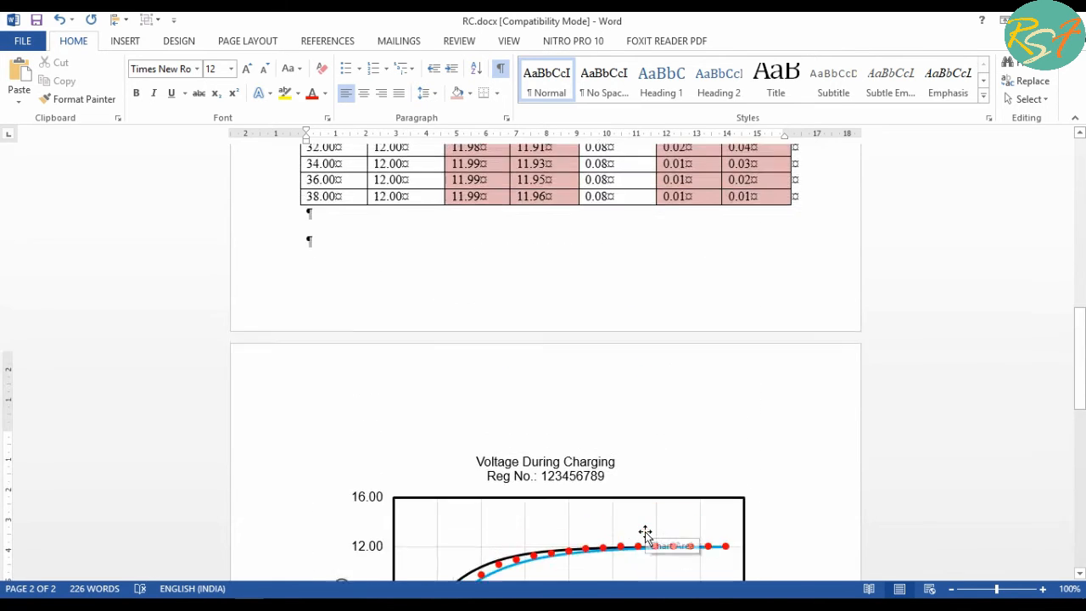
Hide the formatting marks and save a PDF copy of the report as RC.pdf, overwriting the existing file
scroll(646, 532, "down", 14)
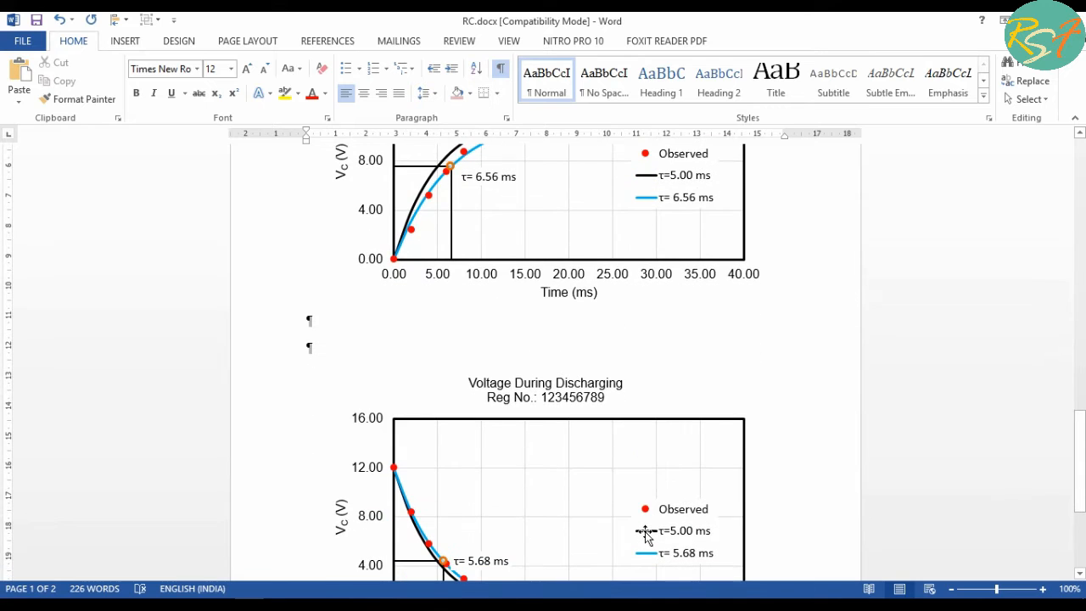
left_click(500, 69)
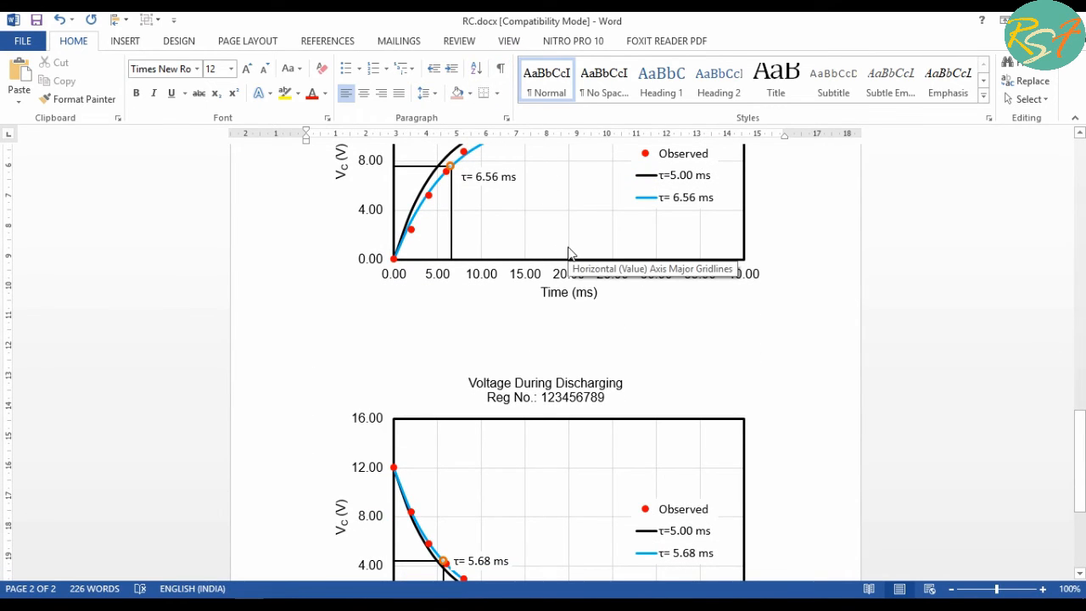
key("F12")
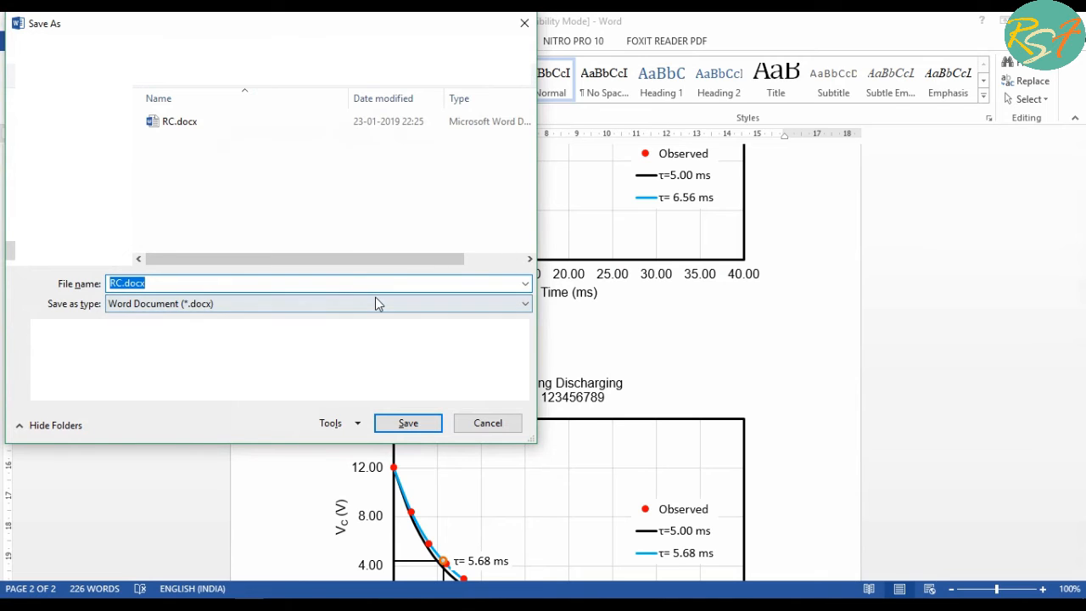
left_click(376, 303)
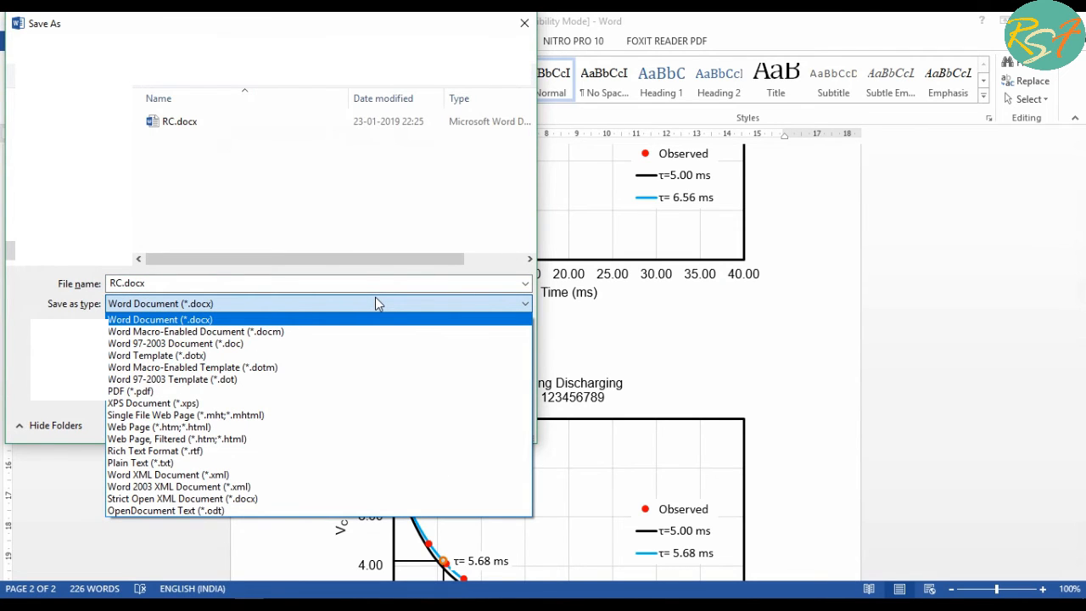
key("p")
key("Return")
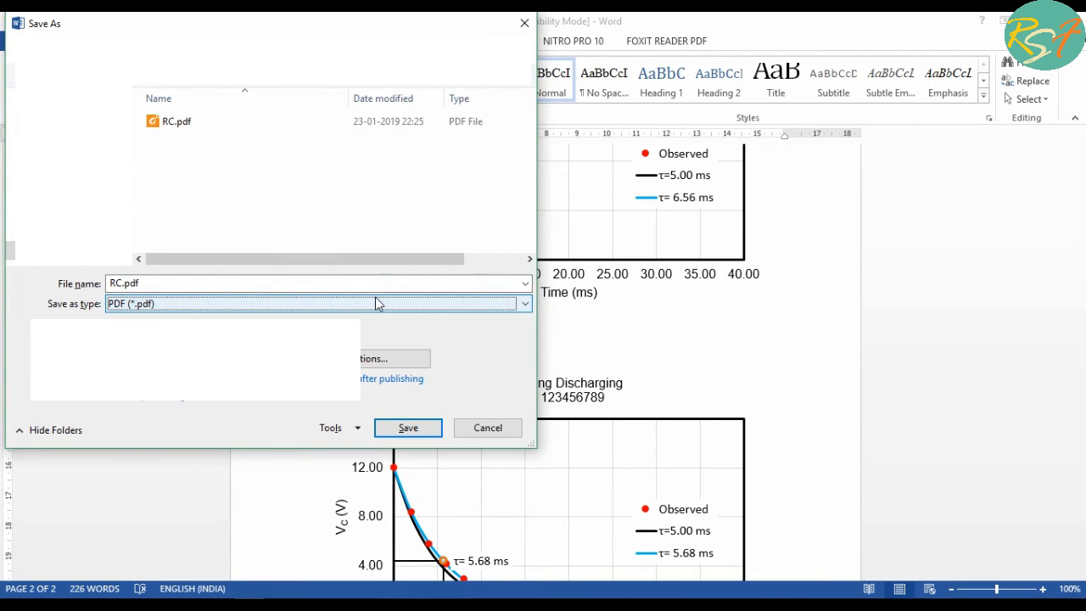
key("Return")
key("Left")
key("Return")
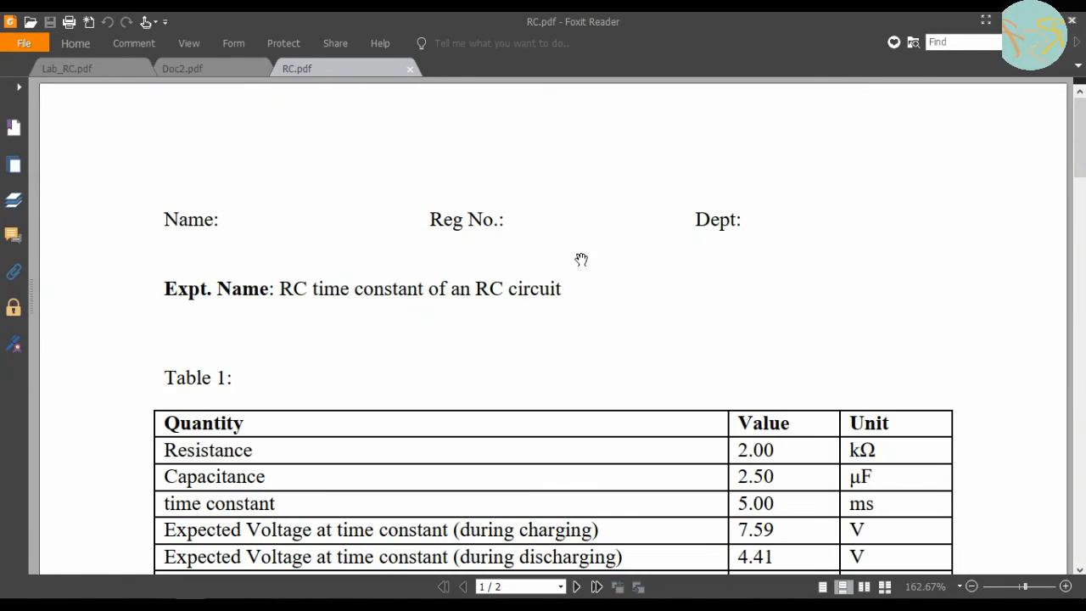
Look through the exported RC.pdf, examining the header lines, Table 1, Table 2 and the charging and discharging charts
scroll(677, 220, "down", 1)
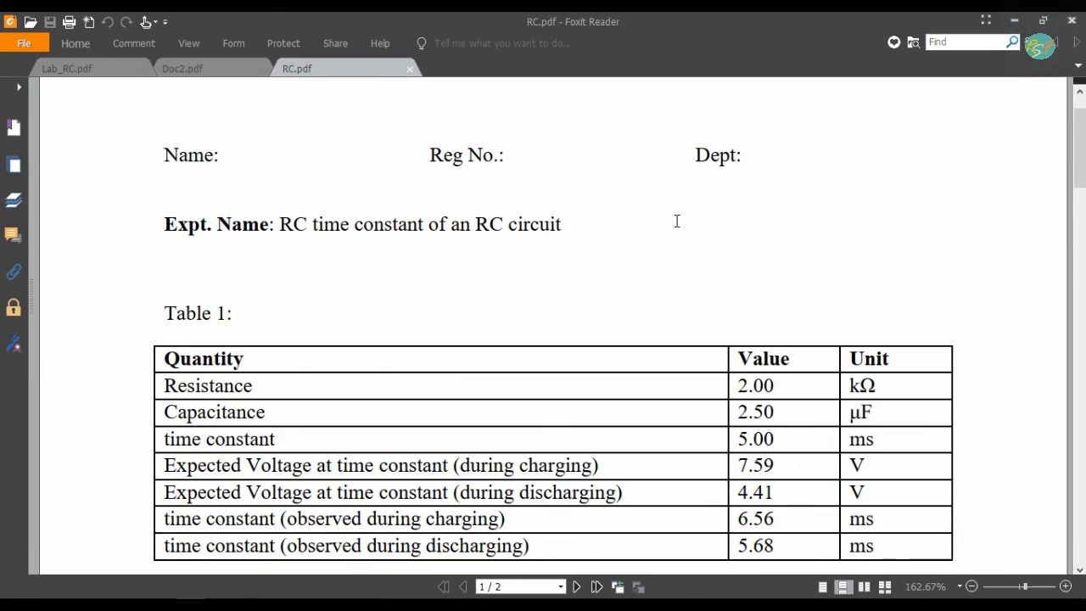
scroll(678, 220, "down", 2)
scroll(677, 221, "up", 1)
scroll(677, 220, "down", 6)
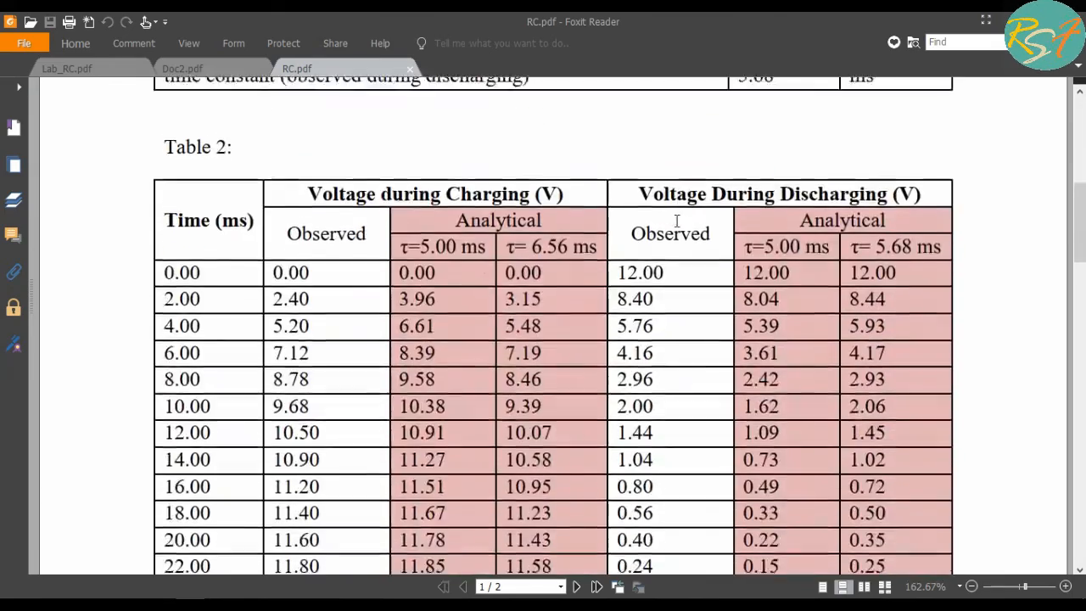
scroll(677, 221, "down", 10)
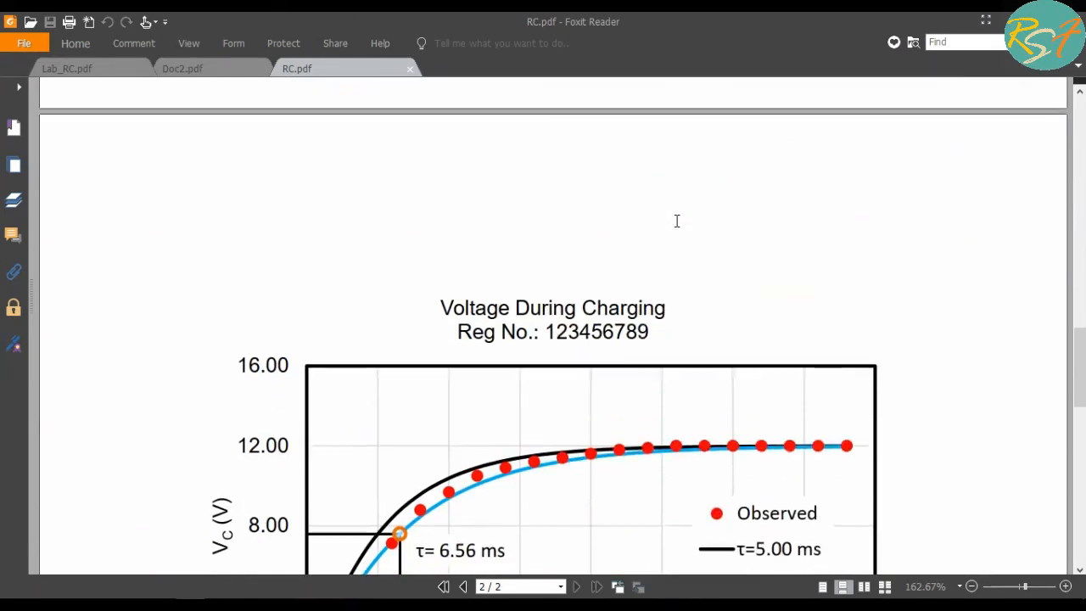
scroll(677, 221, "down", 2)
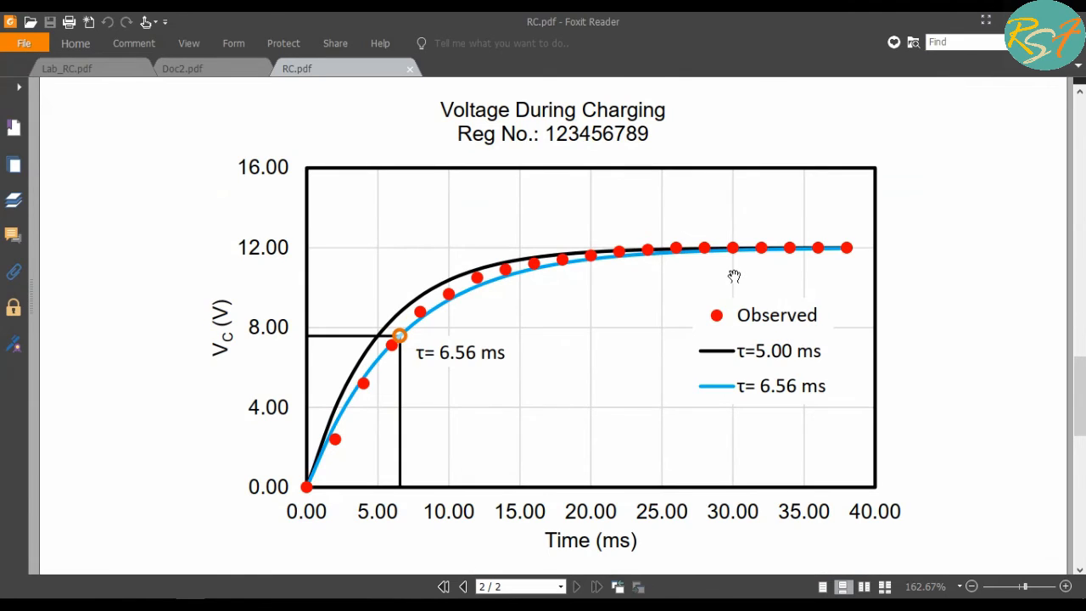
scroll(734, 275, "down", 7)
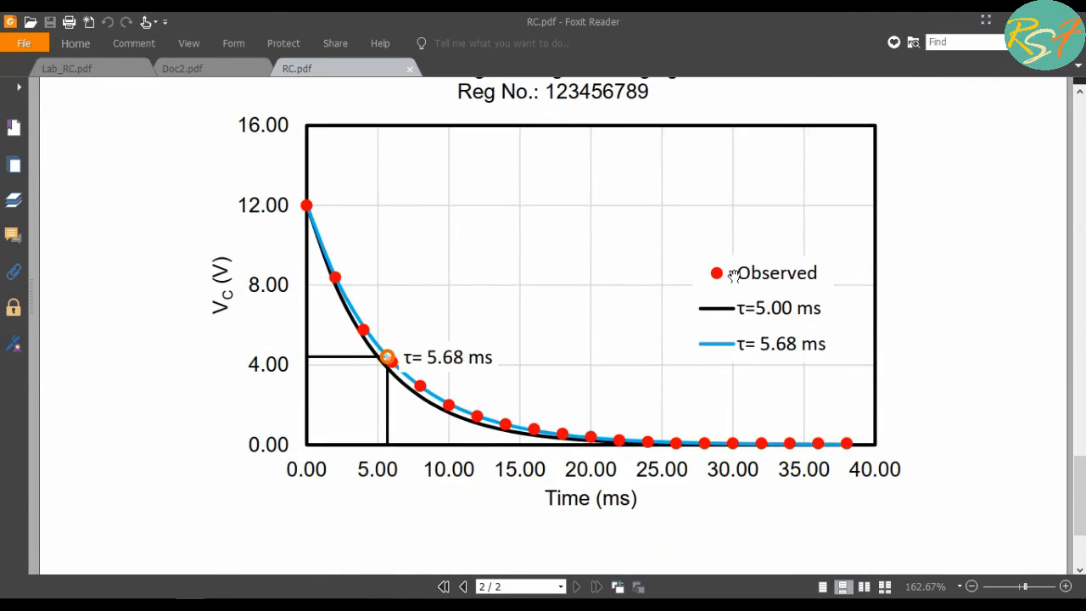
scroll(734, 276, "down", 3)
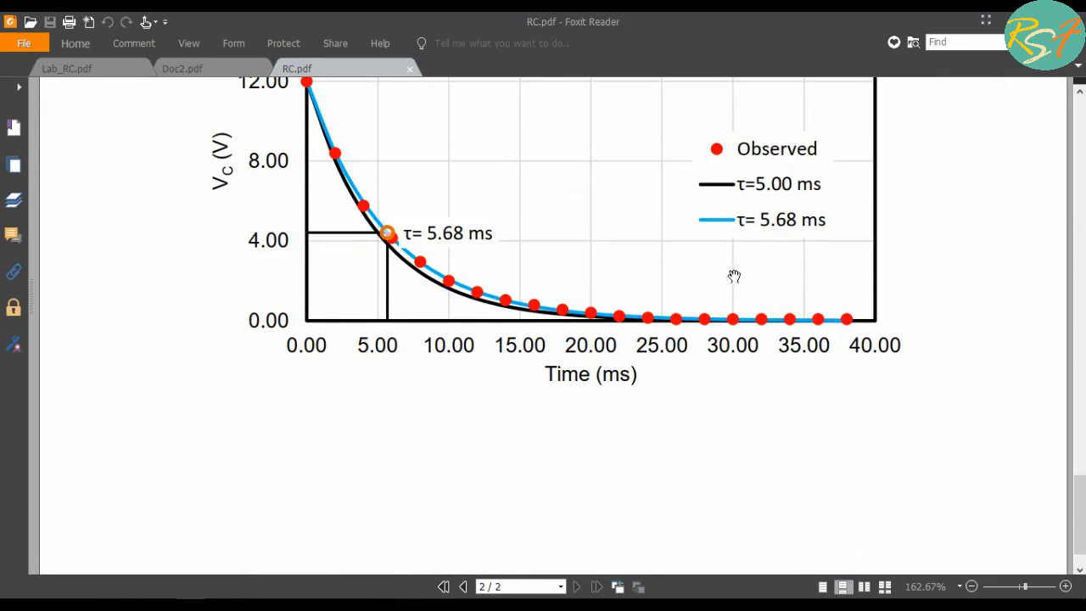
scroll(734, 275, "up", 1)
scroll(345, 367, "up", 3)
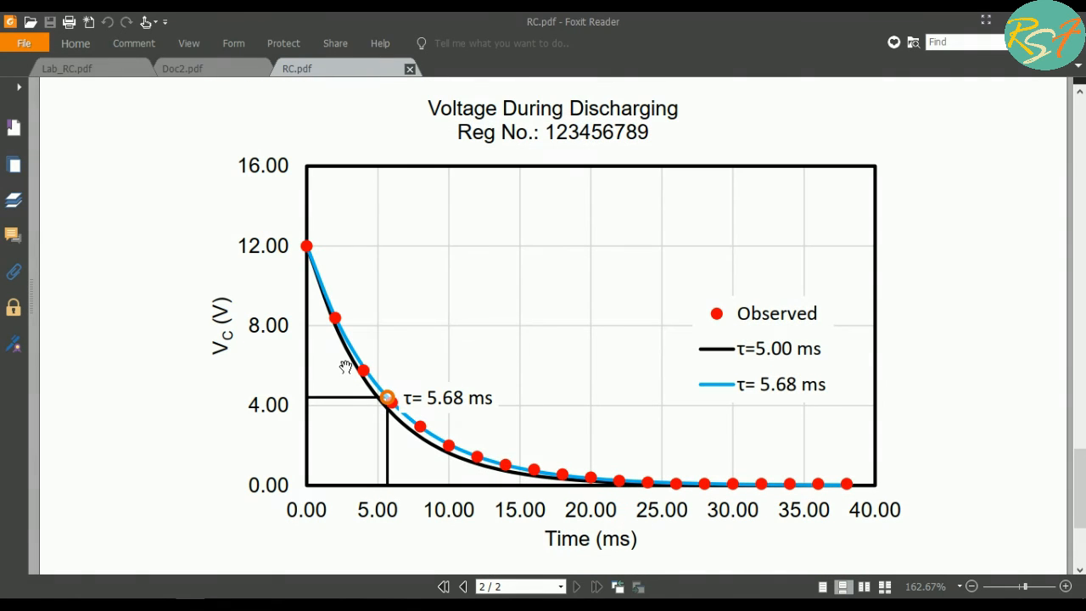